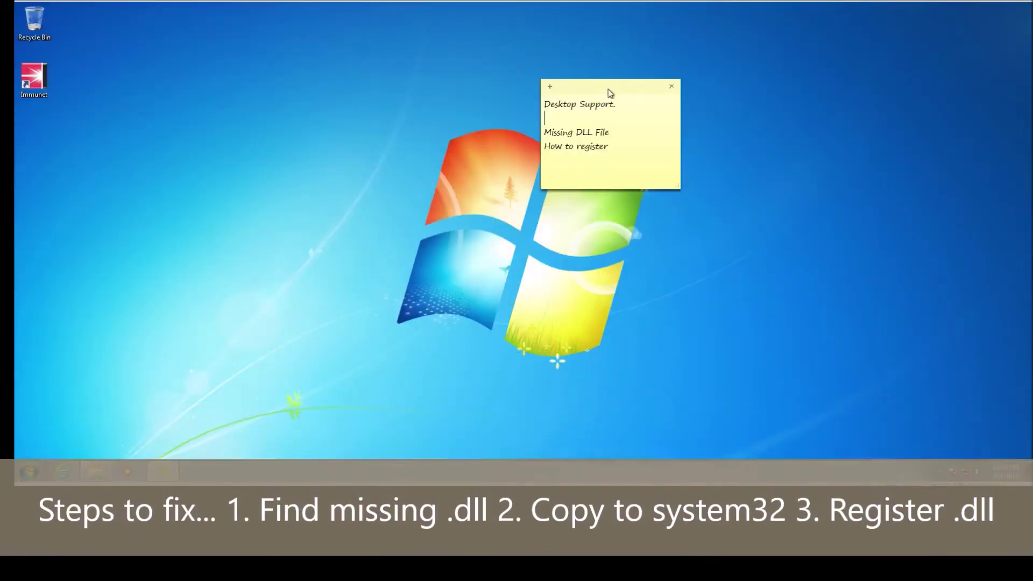
Move the Desktop Support sticky note lower, select its text lines, and launch Internet Explorer.
{"action": "left_click_drag", "start_coordinate": [608, 89], "coordinate": [600, 105]}
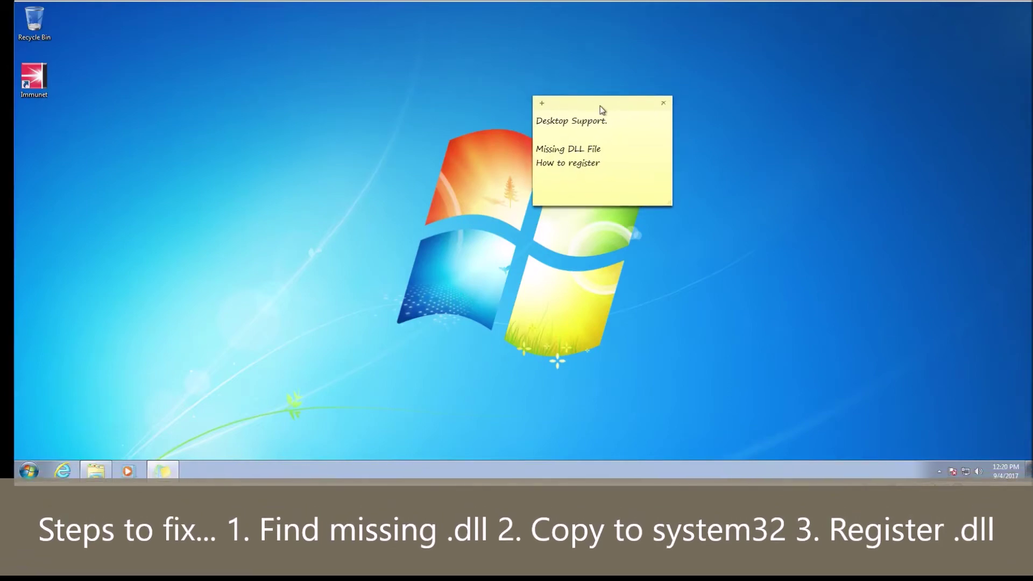
{"action": "left_click_drag", "start_coordinate": [604, 149], "coordinate": [521, 149]}
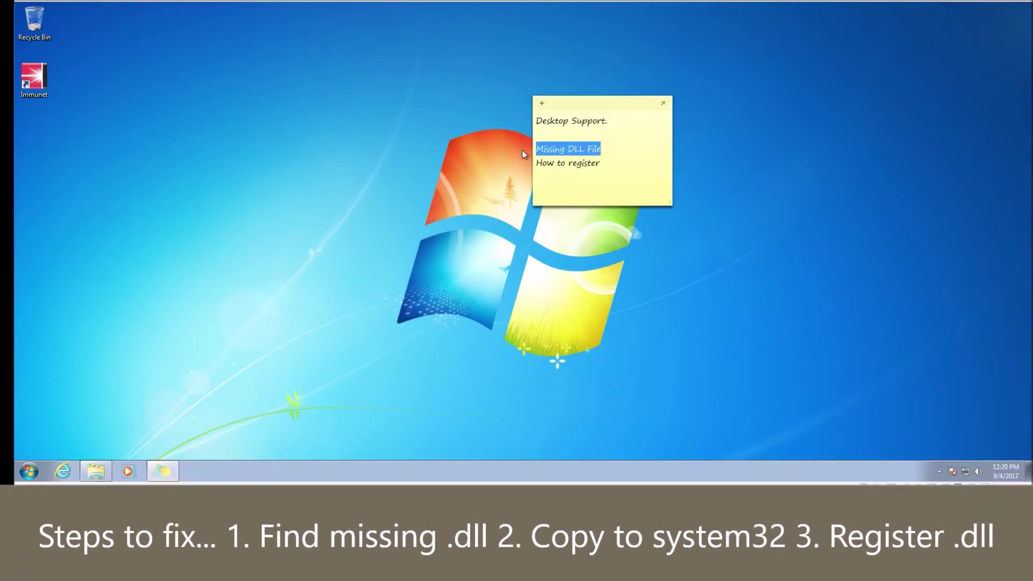
{"action": "left_click_drag", "start_coordinate": [614, 124], "coordinate": [534, 118]}
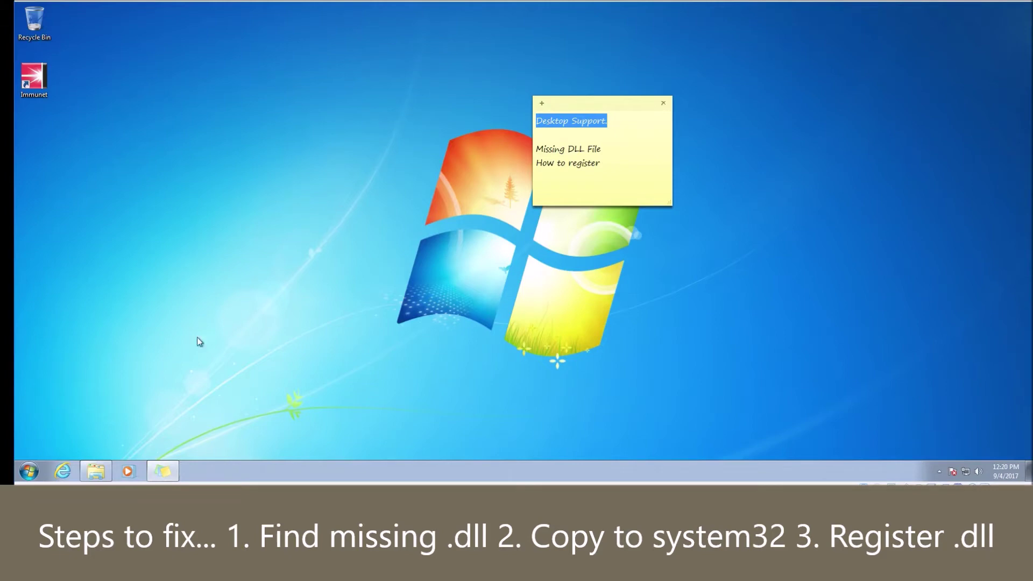
{"action": "left_click", "coordinate": [62, 472]}
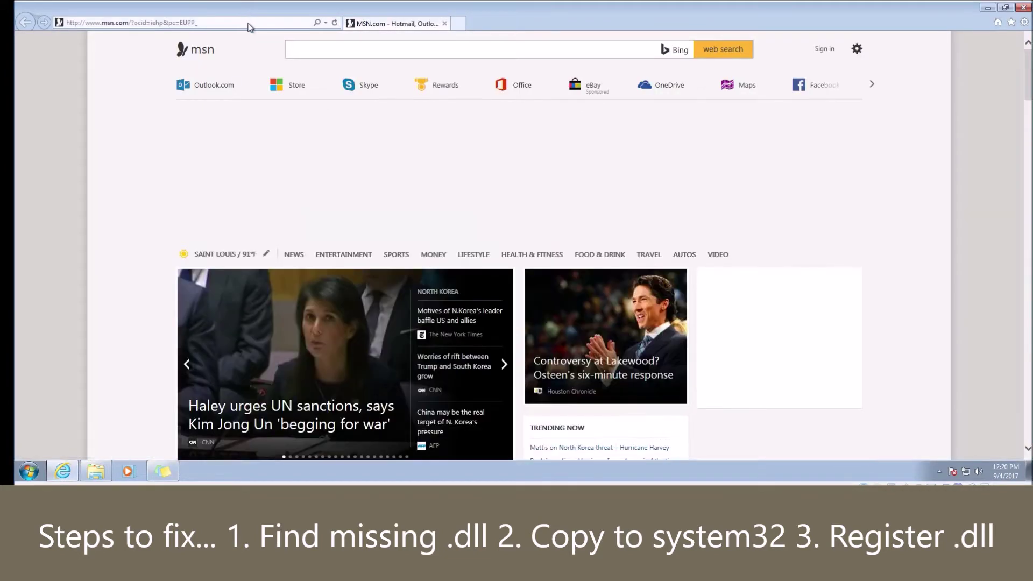
Replace the address bar URL with google and go to the Google homepage.
{"action": "left_click", "coordinate": [249, 23]}
{"action": "left_click", "coordinate": [249, 23]}
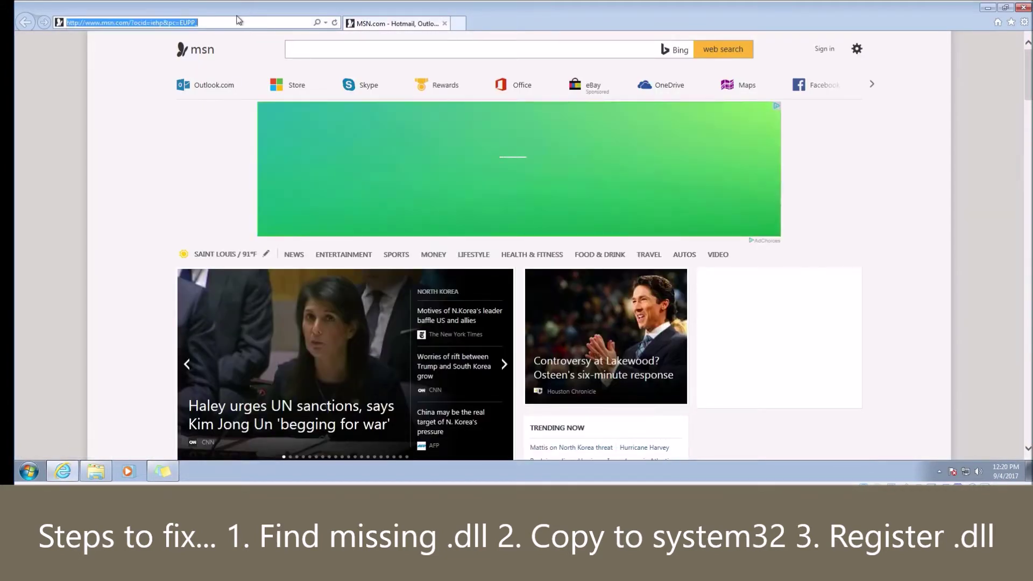
{"action": "type", "text": "google.com/"}
{"action": "key", "text": "Return"}
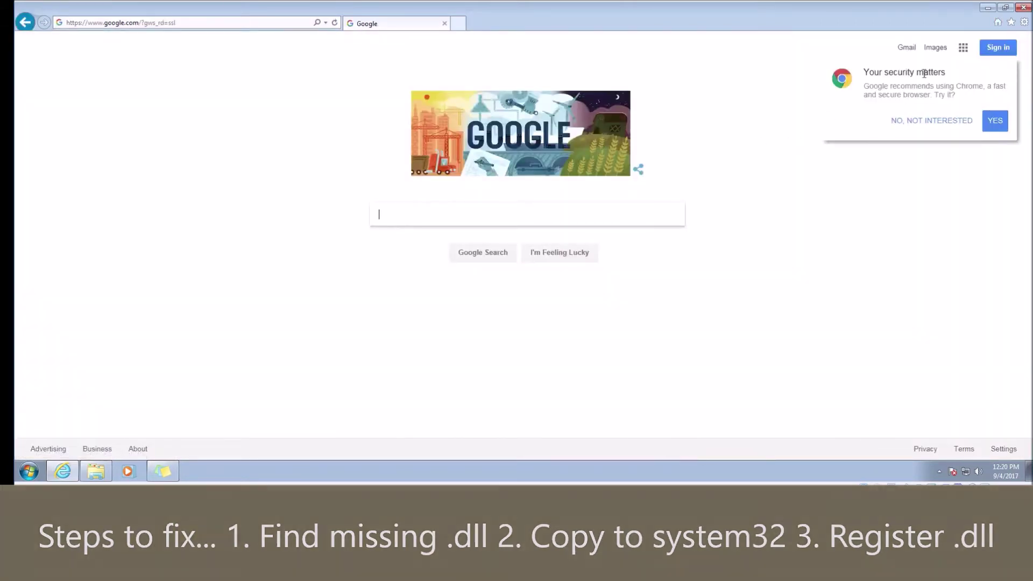
Dismiss the Chrome recommendation popup and search Google for 'missing dll'.
{"action": "left_click", "coordinate": [955, 127]}
{"action": "left_click", "coordinate": [538, 213]}
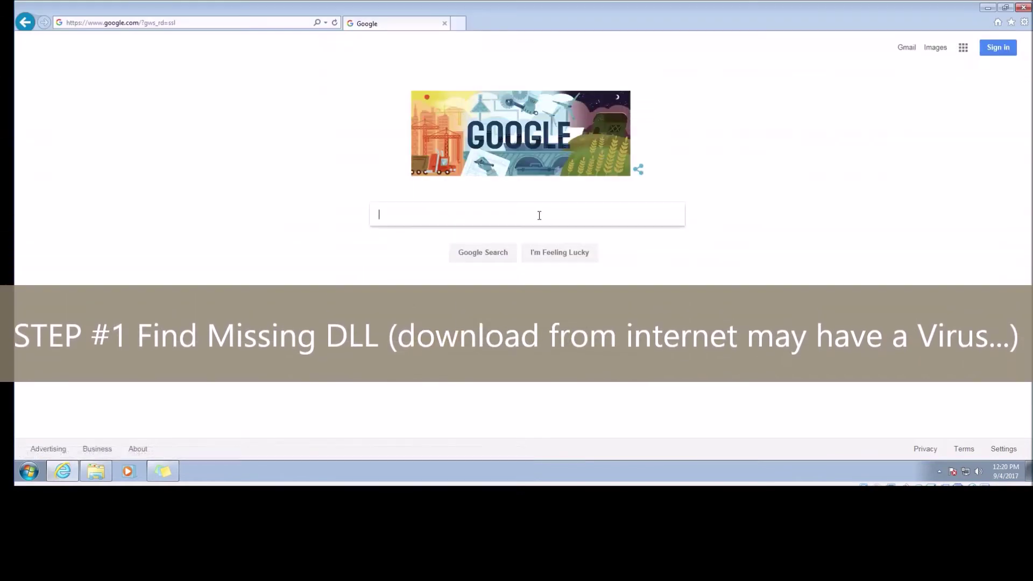
{"action": "type", "text": "missing dll"}
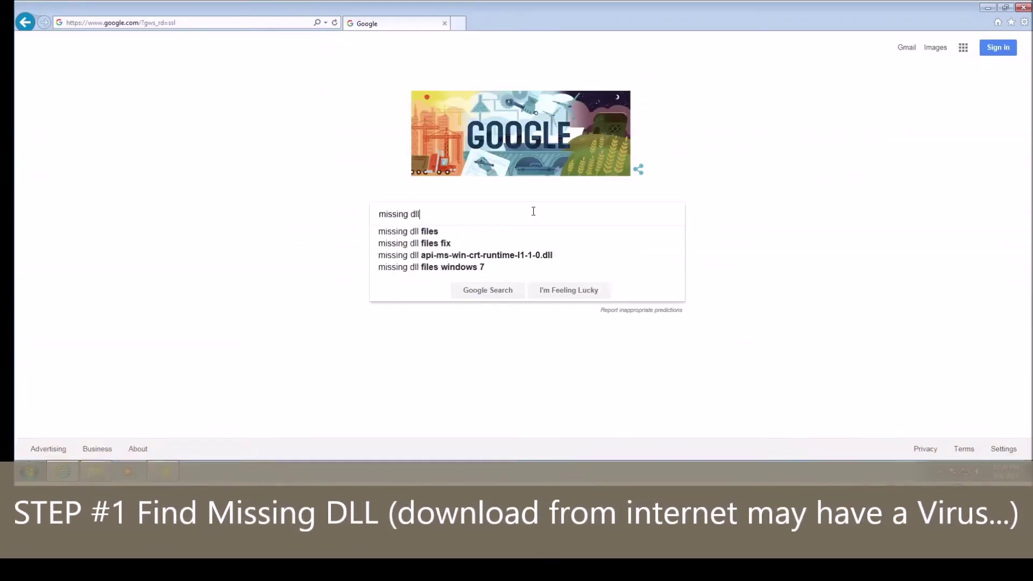
{"action": "key", "text": "Return"}
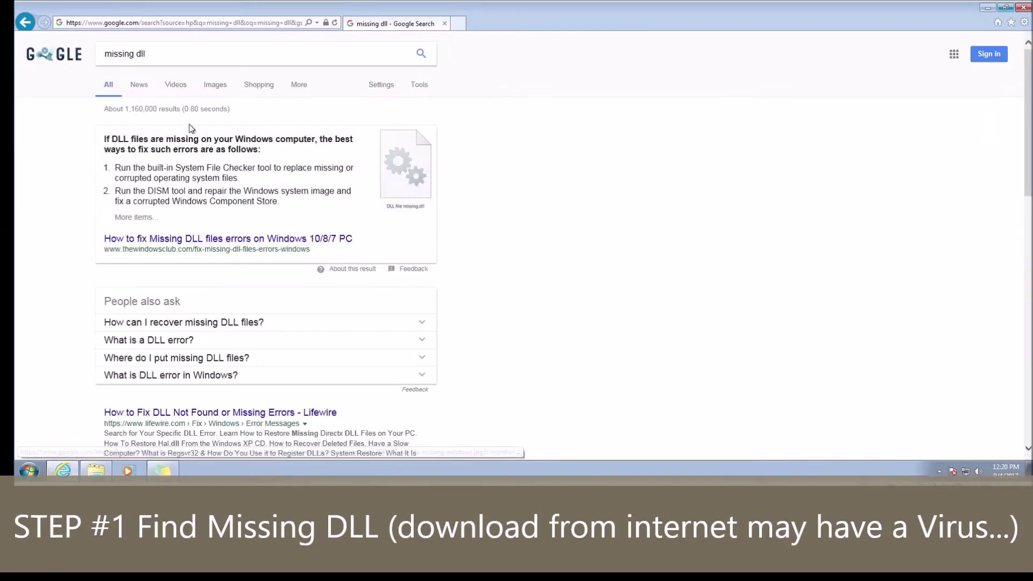
Switch to image results and preview the YahooMessenger missing-DLL error screenshot.
{"action": "left_click", "coordinate": [215, 91]}
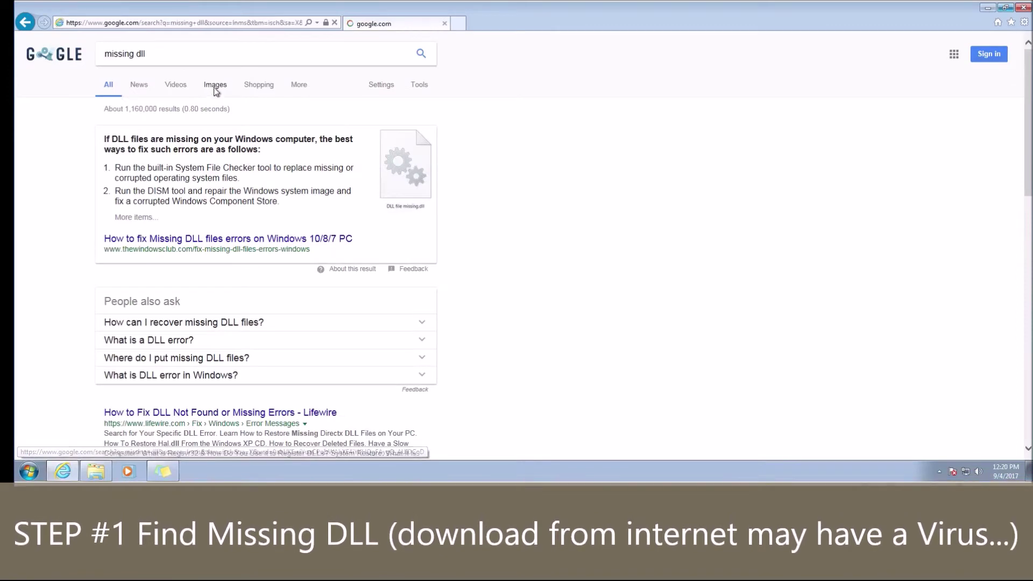
{"action": "left_click", "coordinate": [172, 162]}
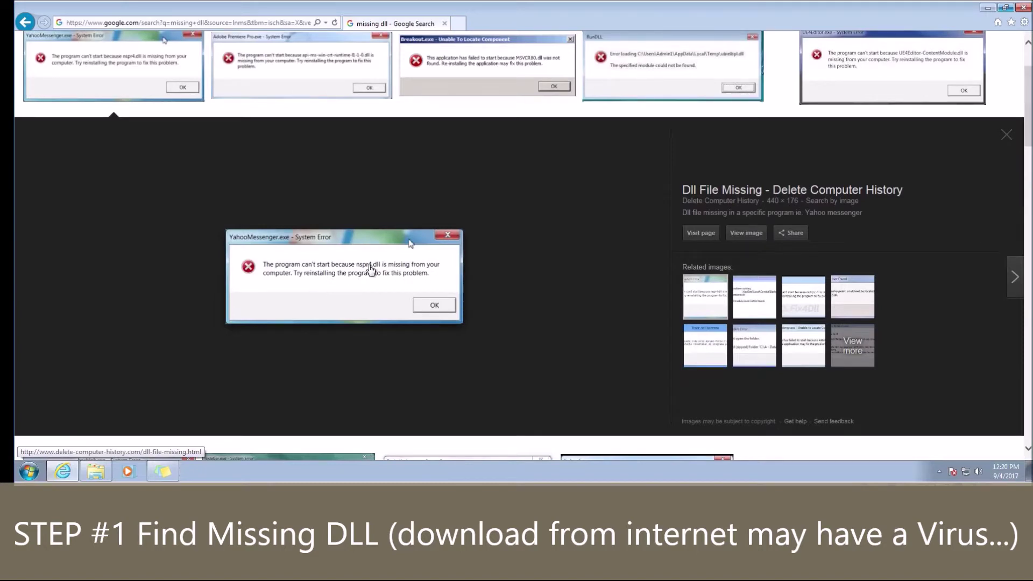
{"action": "left_click", "coordinate": [1011, 137]}
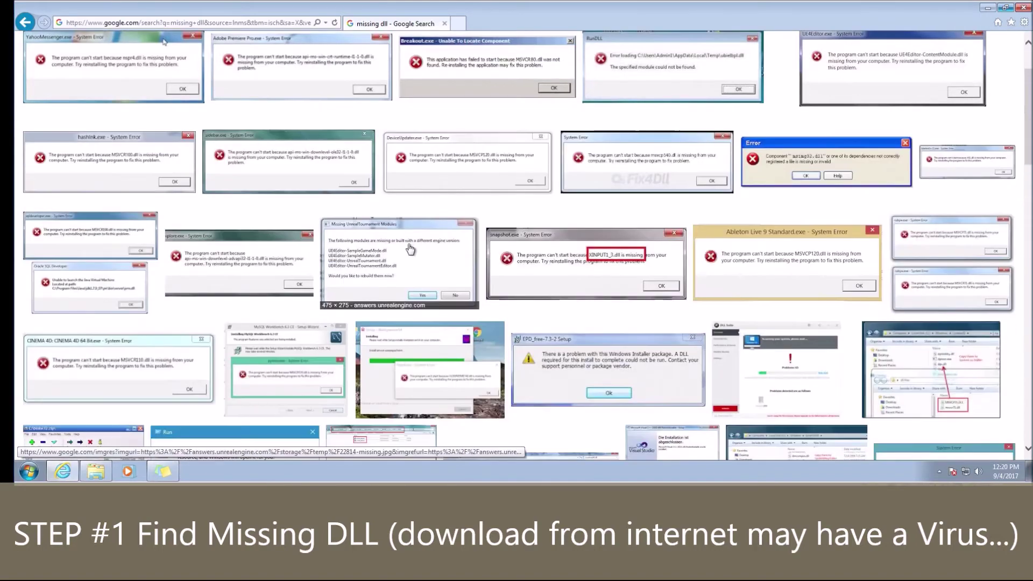
Preview the sqldeveloper MSVCR100.dll, msimg32.dll and sidebar.exe error screenshots.
{"action": "left_click", "coordinate": [91, 244]}
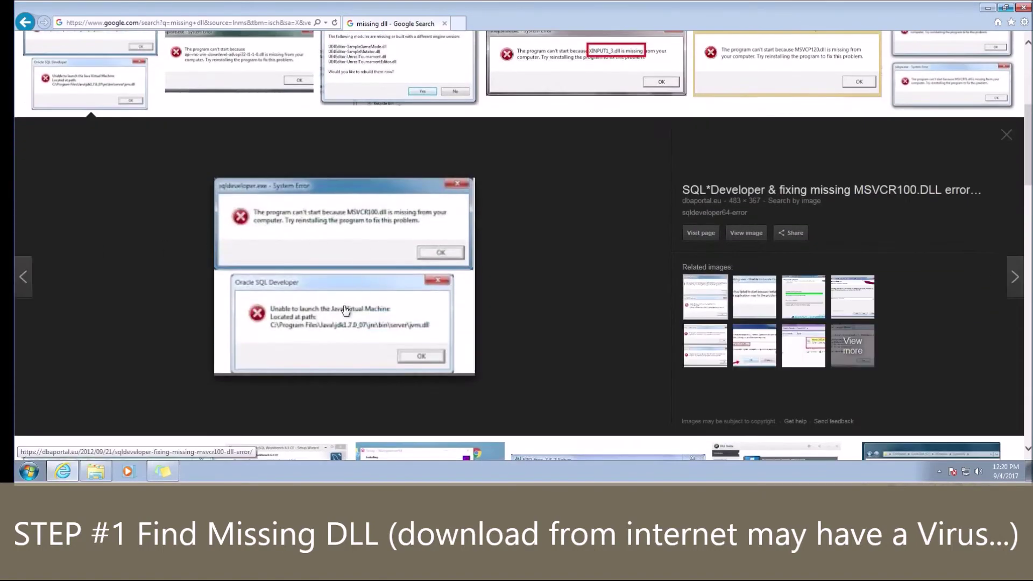
{"action": "scroll", "coordinate": [380, 307], "scroll_direction": "up", "scroll_amount": 1}
{"action": "key", "text": "Escape"}
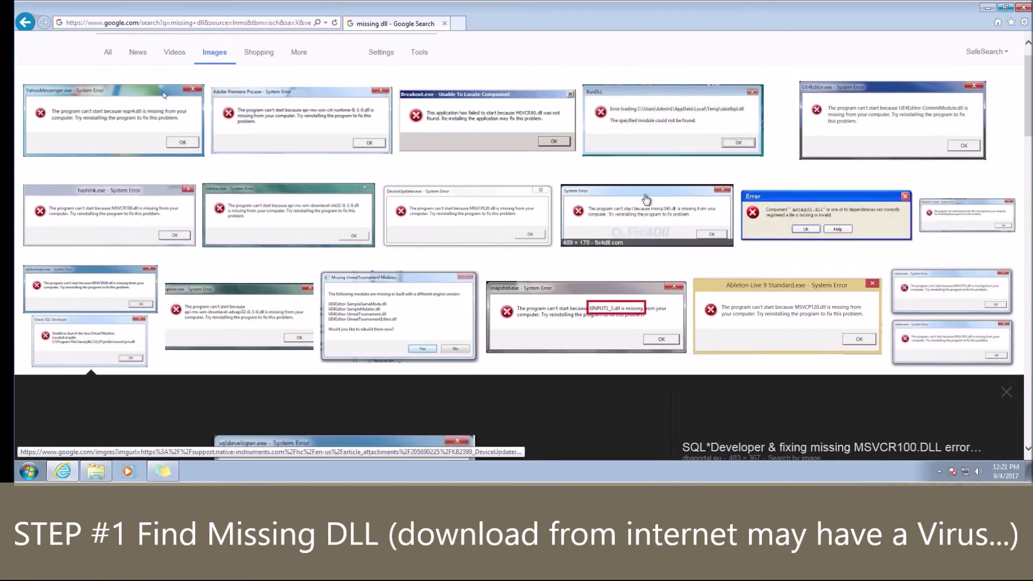
{"action": "left_click", "coordinate": [642, 227]}
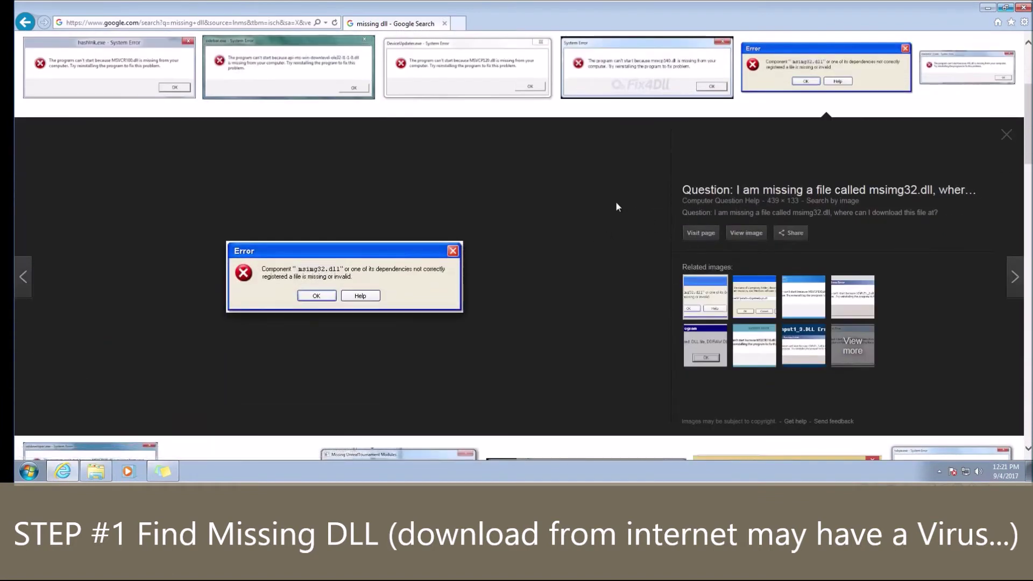
{"action": "scroll", "coordinate": [616, 207], "scroll_direction": "up", "scroll_amount": 1}
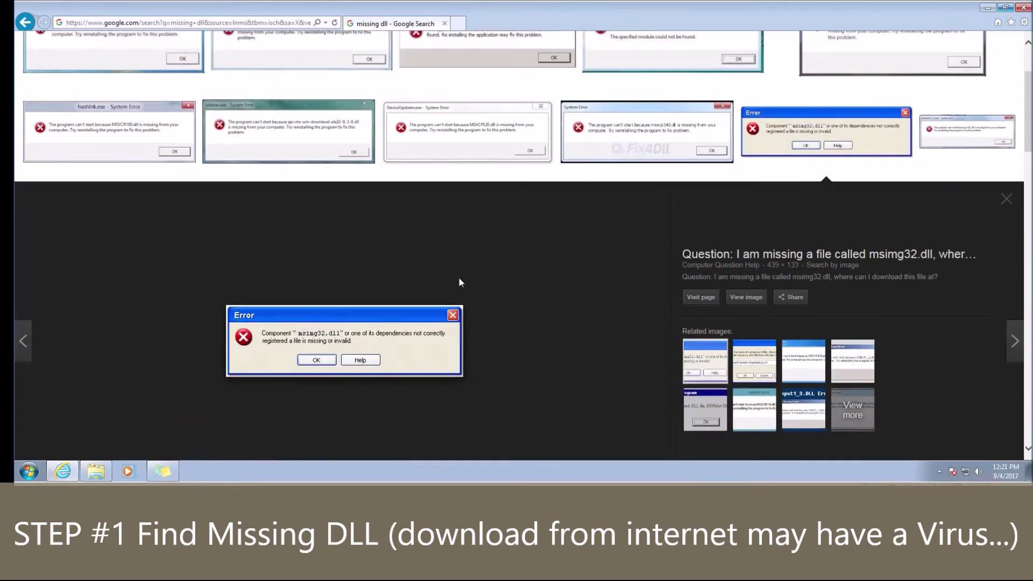
{"action": "scroll", "coordinate": [458, 277], "scroll_direction": "up", "scroll_amount": 2}
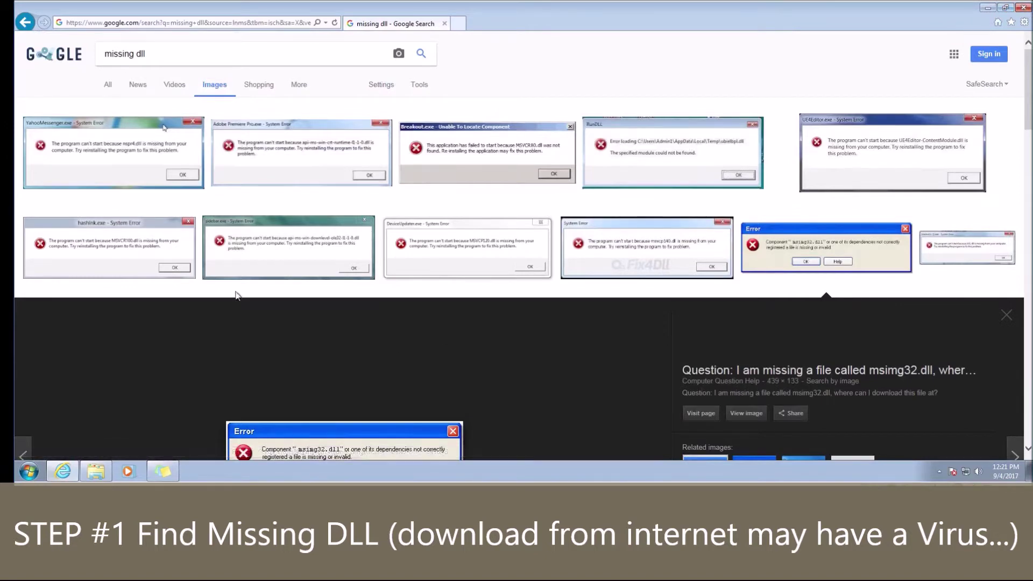
{"action": "left_click", "coordinate": [245, 266]}
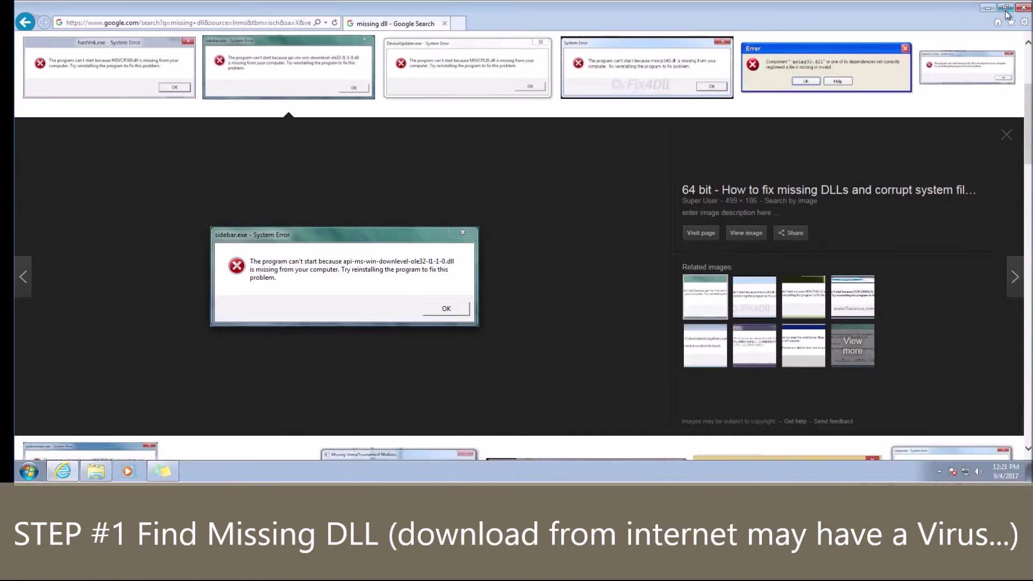
Close Internet Explorer and move the sticky note toward the screen centre.
{"action": "left_click", "coordinate": [1023, 7]}
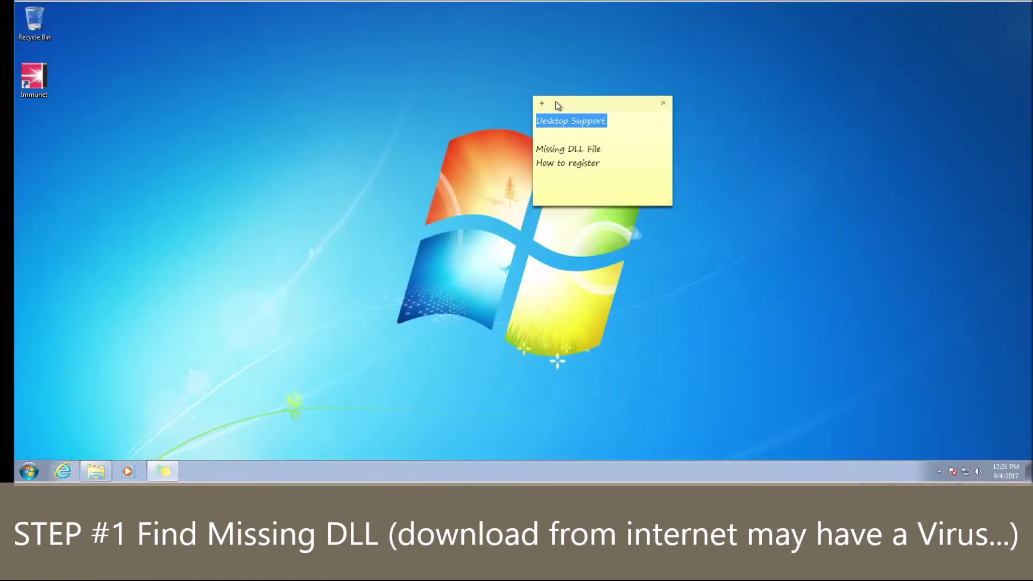
{"action": "left_click_drag", "start_coordinate": [558, 106], "coordinate": [461, 162]}
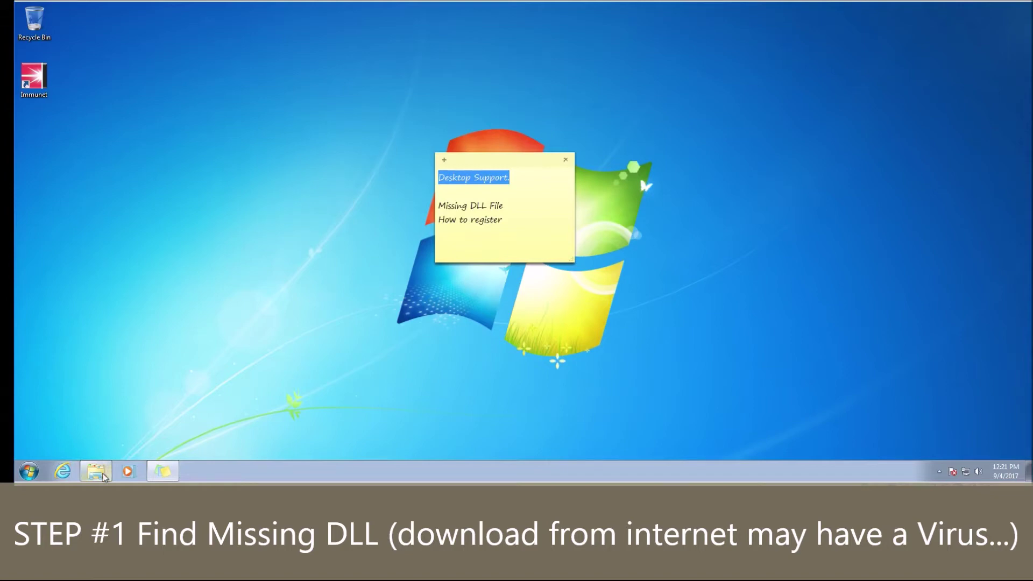
{"action": "mouse_move", "coordinate": [105, 477]}
{"action": "left_click_drag", "start_coordinate": [522, 208], "coordinate": [420, 198]}
Open the Computer window from the Start menu.
{"action": "left_click", "coordinate": [154, 248]}
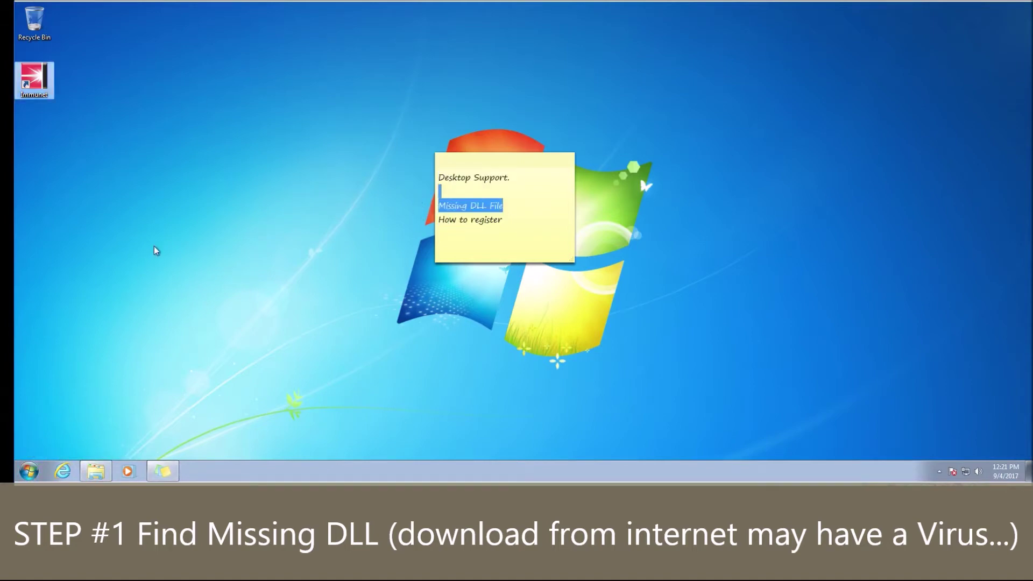
{"action": "left_click", "coordinate": [29, 472]}
{"action": "left_click", "coordinate": [180, 330]}
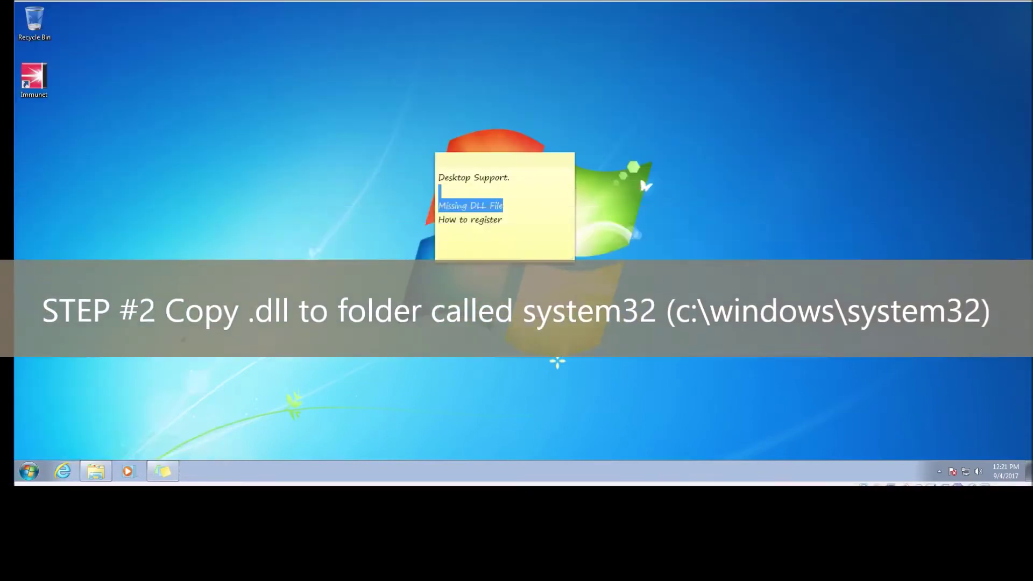
Open Local Disk (C:) and then the Windows folder, scrolling through its contents.
{"action": "left_click_drag", "start_coordinate": [521, 72], "coordinate": [424, 92]}
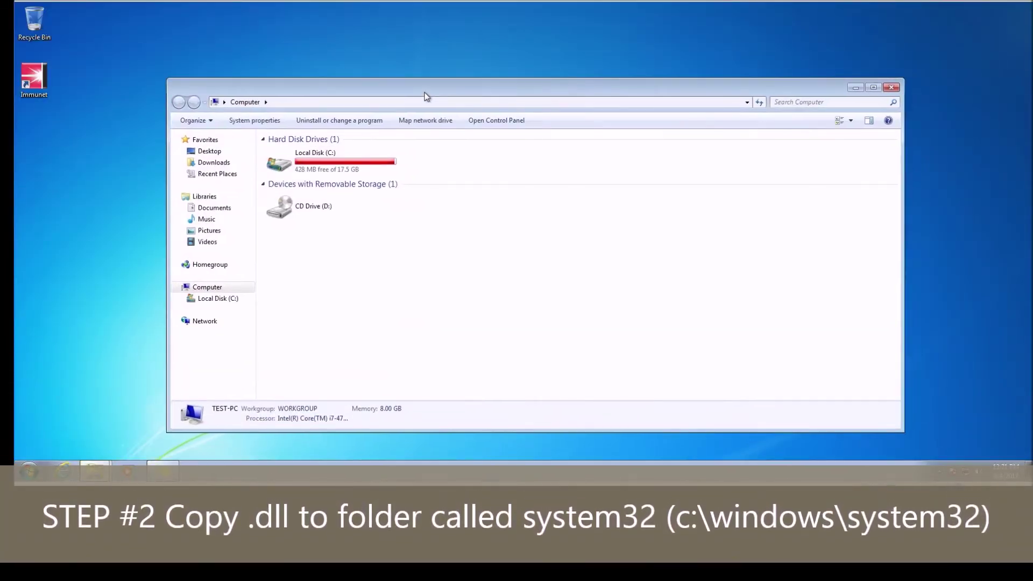
{"action": "double_click", "coordinate": [368, 171]}
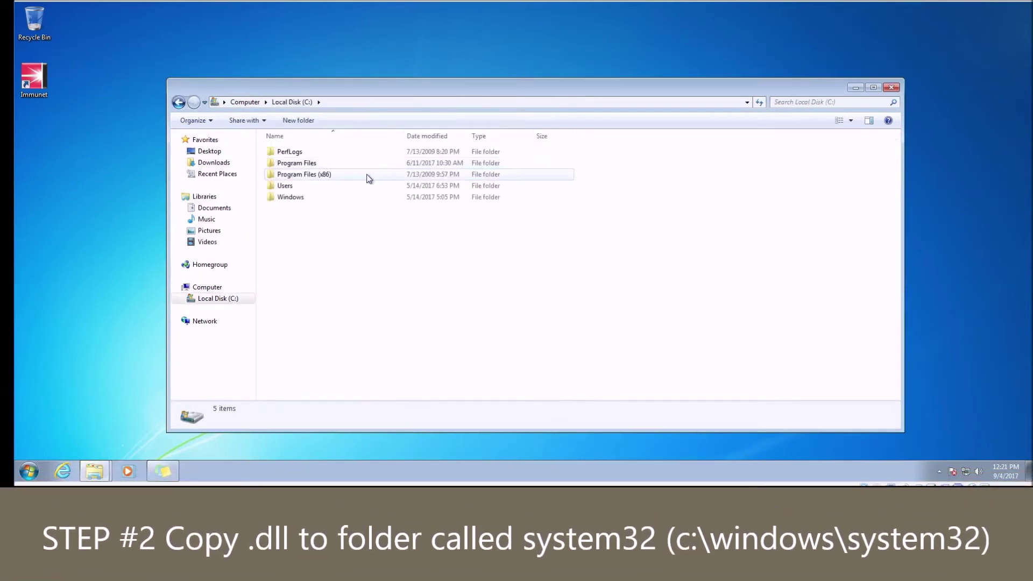
{"action": "double_click", "coordinate": [324, 197]}
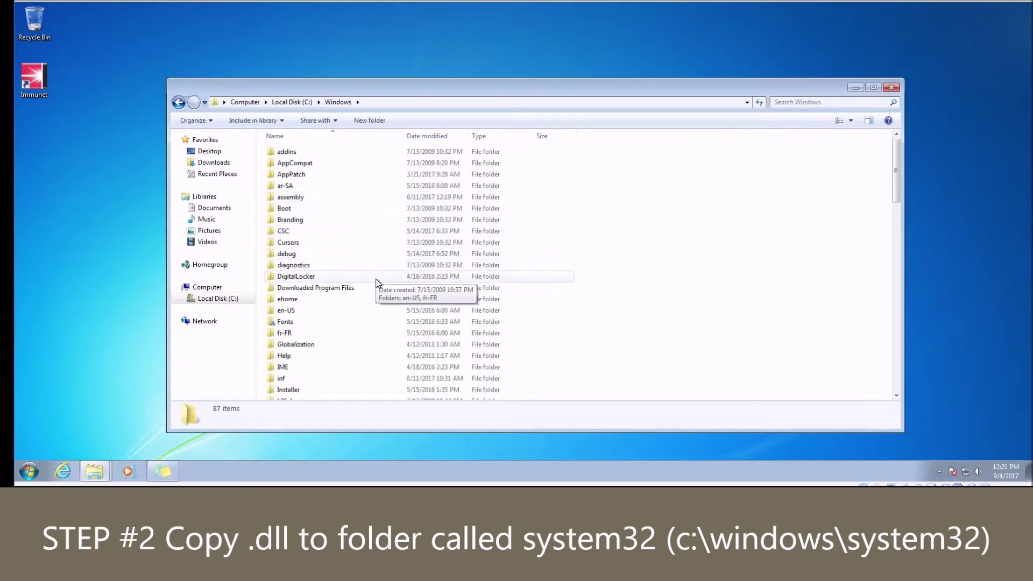
{"action": "scroll", "coordinate": [375, 282], "scroll_direction": "down", "scroll_amount": 2}
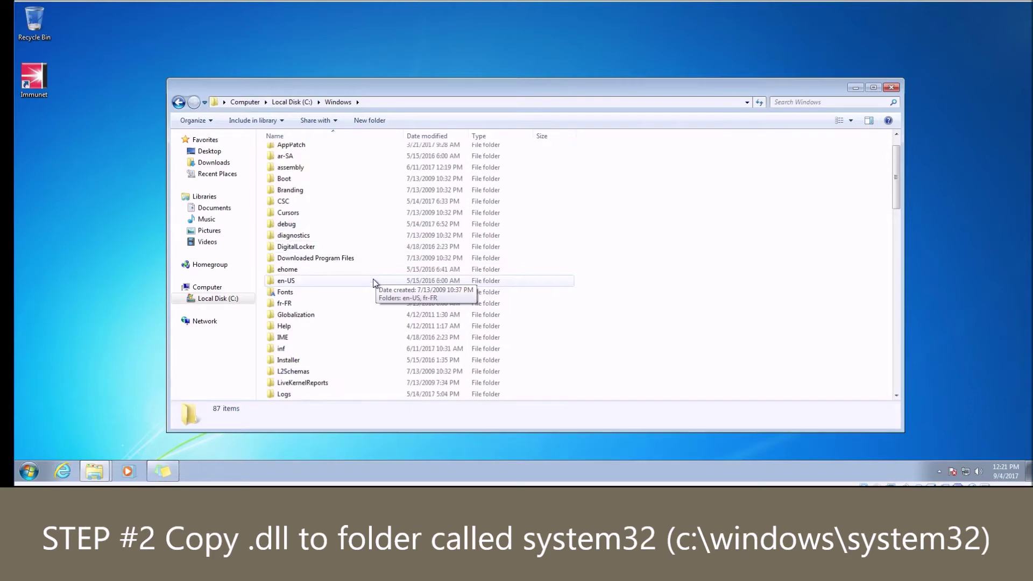
{"action": "scroll", "coordinate": [365, 311], "scroll_direction": "down", "scroll_amount": 10}
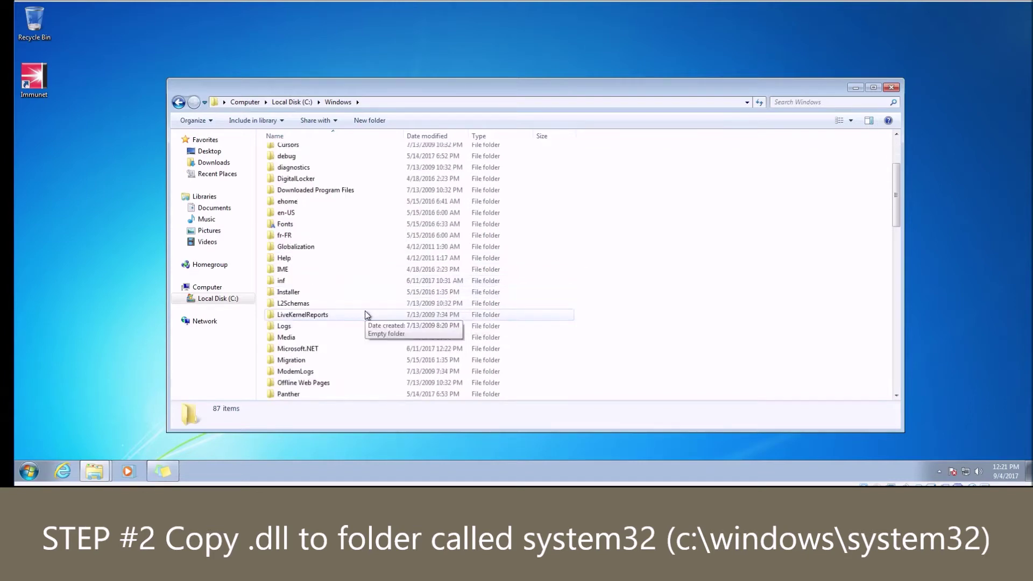
{"action": "scroll", "coordinate": [365, 315], "scroll_direction": "down", "scroll_amount": 1}
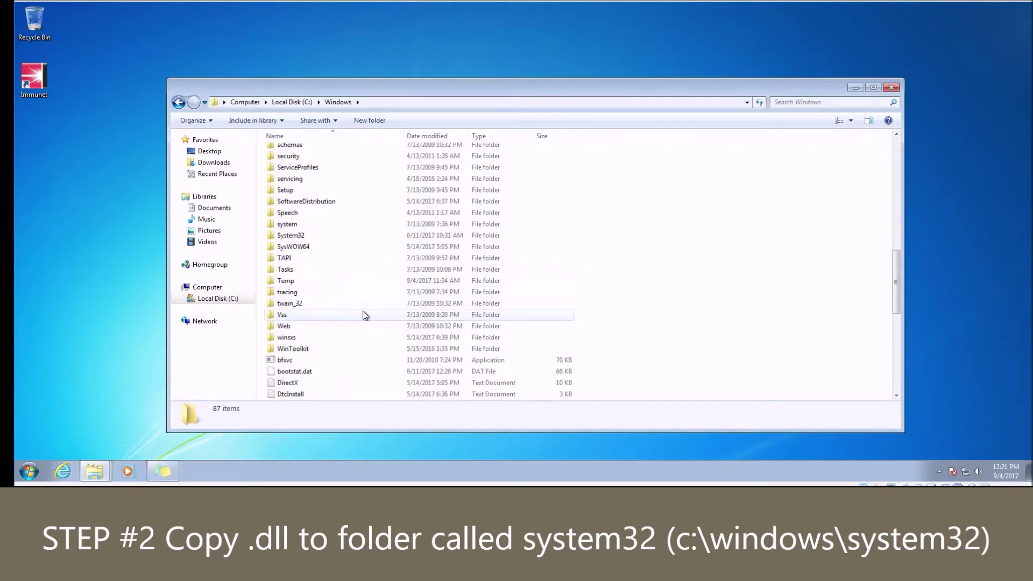
{"action": "scroll", "coordinate": [318, 292], "scroll_direction": "up", "scroll_amount": 1}
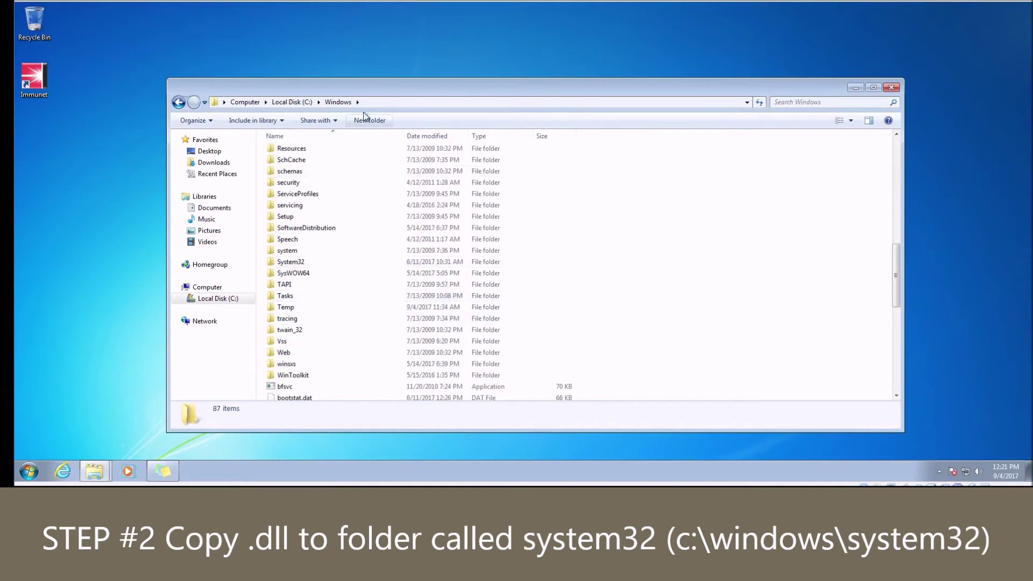
Open System32, reveal its full path C:\Windows\System32, then go back to Windows.
{"action": "double_click", "coordinate": [327, 264]}
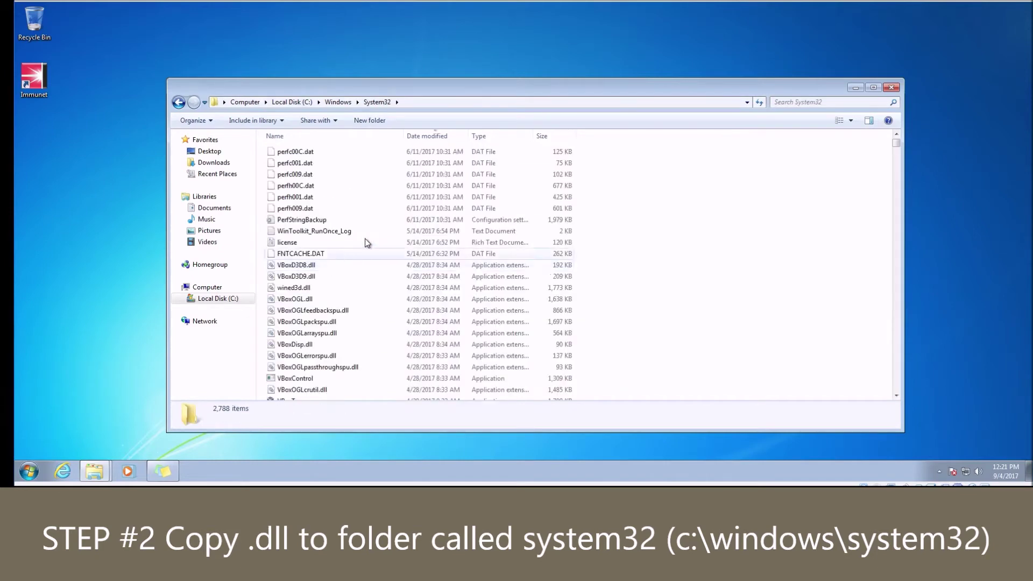
{"action": "left_click", "coordinate": [444, 102]}
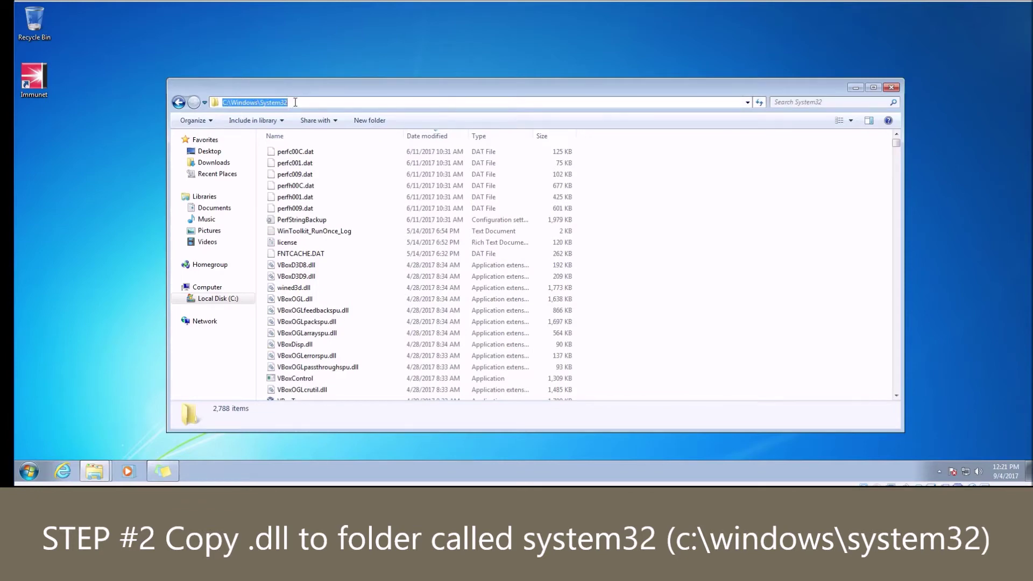
{"action": "left_click", "coordinate": [368, 220]}
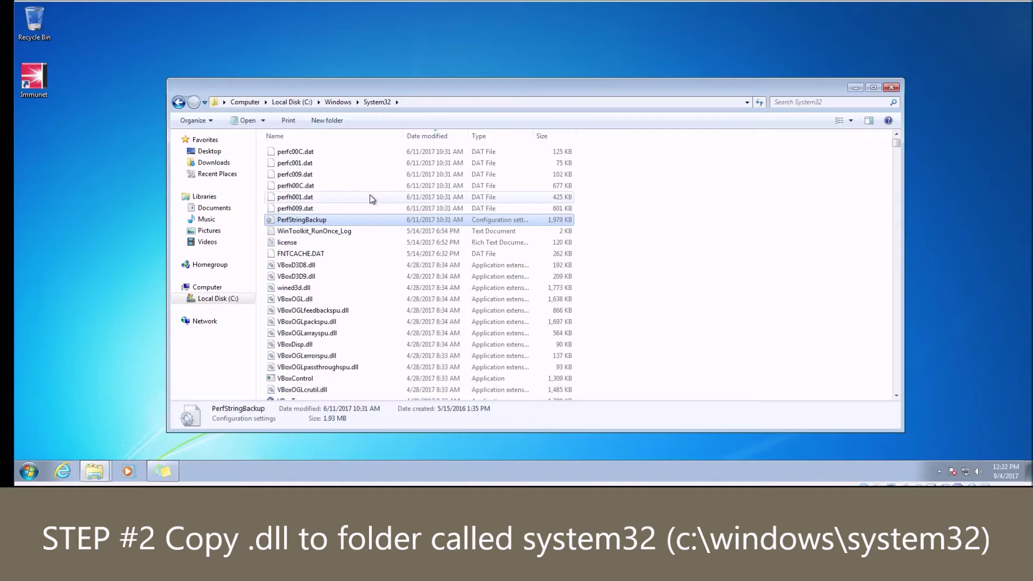
{"action": "left_click", "coordinate": [178, 104]}
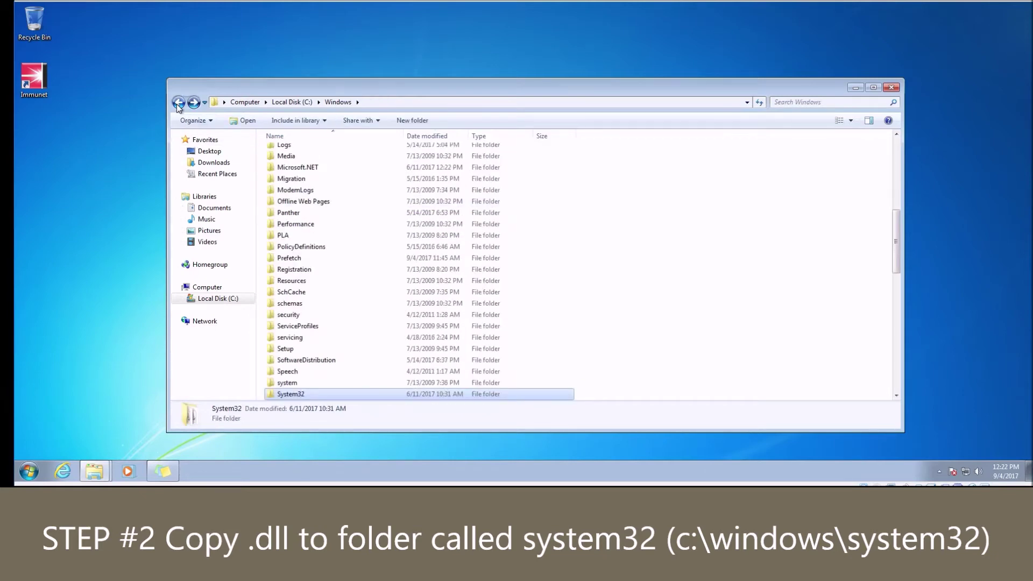
Open and scroll through C:\Windows\SysWOW64, then jump to the root of Local Disk (C:).
{"action": "scroll", "coordinate": [314, 284], "scroll_direction": "down", "scroll_amount": 1}
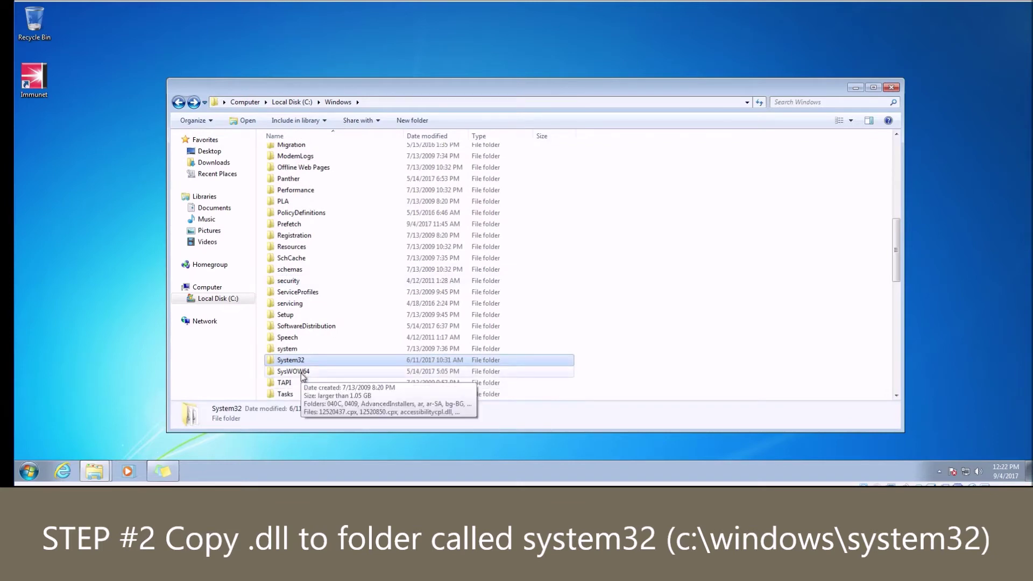
{"action": "left_click", "coordinate": [301, 372]}
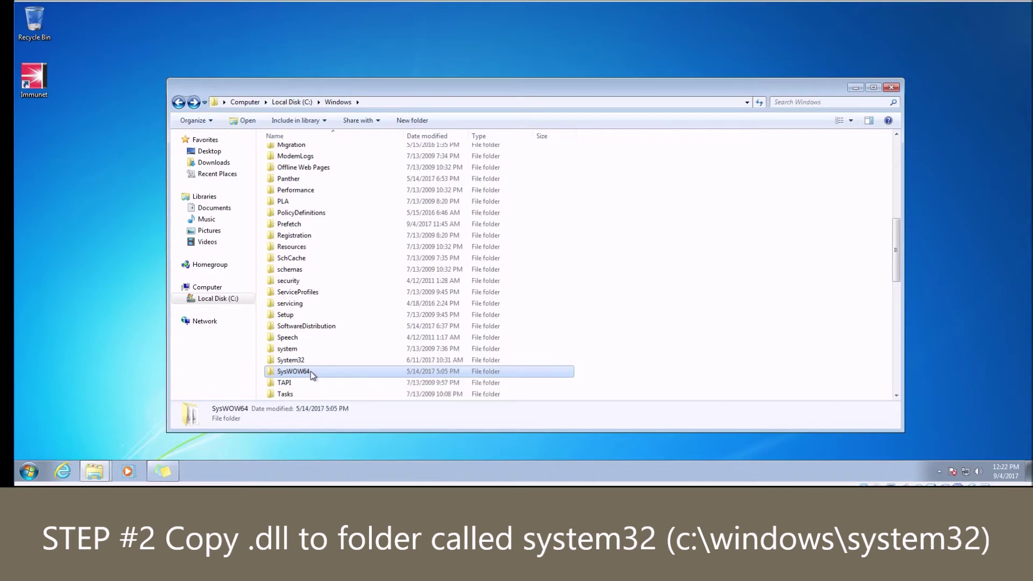
{"action": "double_click", "coordinate": [311, 371]}
{"action": "left_click", "coordinate": [344, 289]}
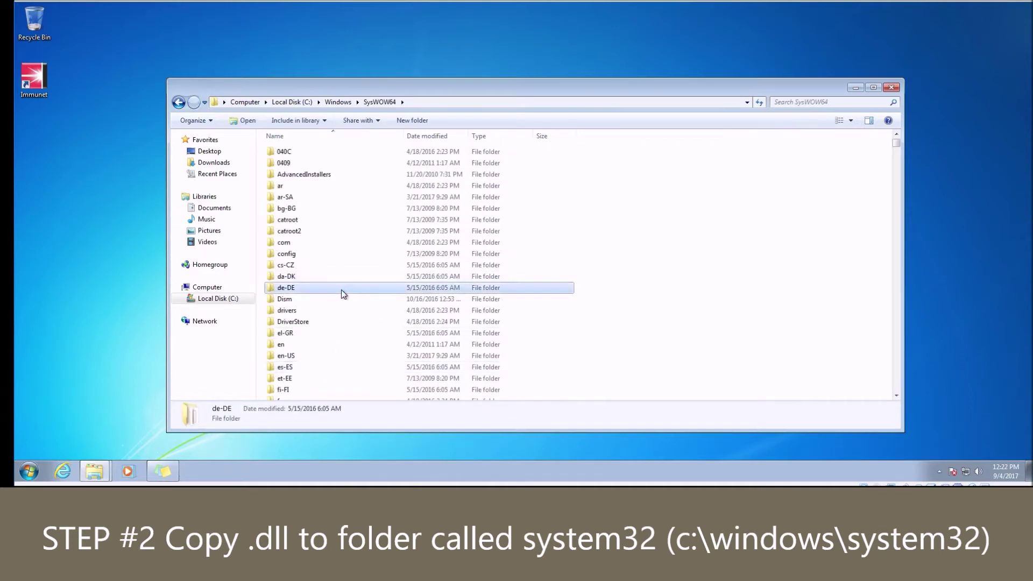
{"action": "scroll", "coordinate": [342, 290], "scroll_direction": "down", "scroll_amount": 6}
{"action": "scroll", "coordinate": [342, 290], "scroll_direction": "down", "scroll_amount": 9}
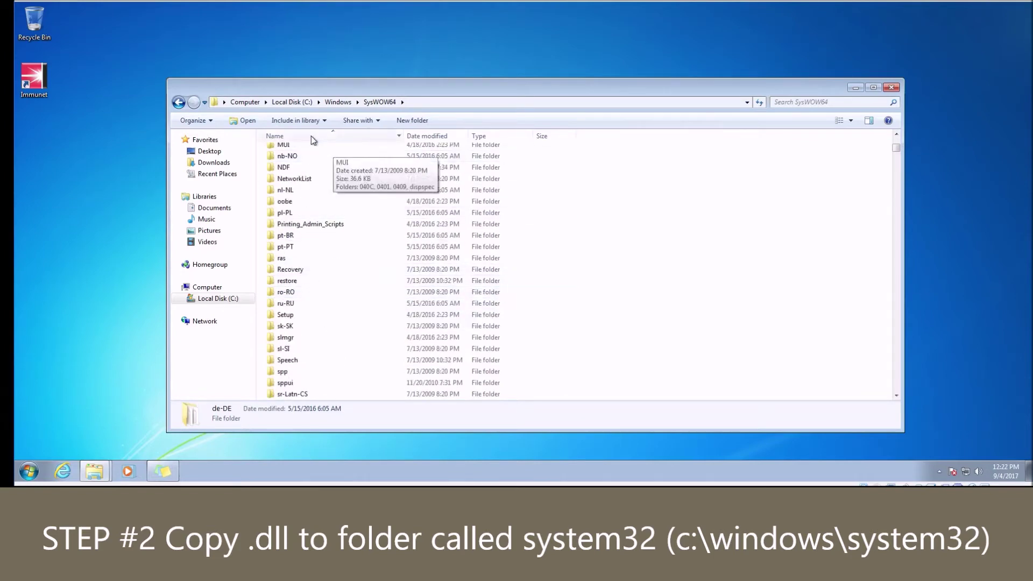
{"action": "left_click", "coordinate": [302, 102]}
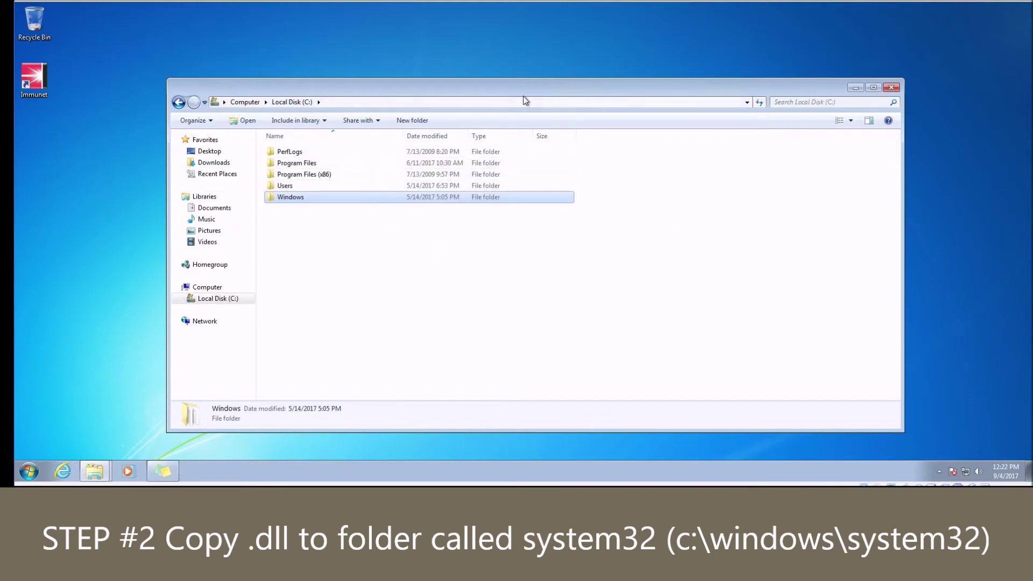
{"action": "mouse_move", "coordinate": [523, 96]}
{"action": "left_mouse_down"}
{"action": "mouse_move", "coordinate": [482, 91]}
{"action": "mouse_move", "coordinate": [512, 95]}
{"action": "mouse_move", "coordinate": [517, 108]}
{"action": "left_mouse_up"}
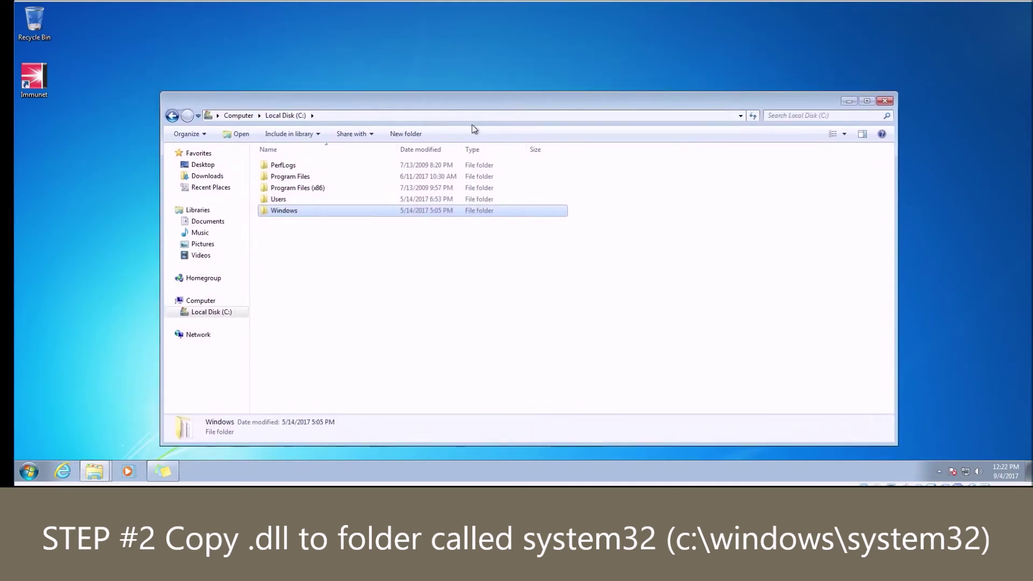
Open the Windows folder, then the System32 folder rather than SysWOW64.
{"action": "double_click", "coordinate": [314, 211]}
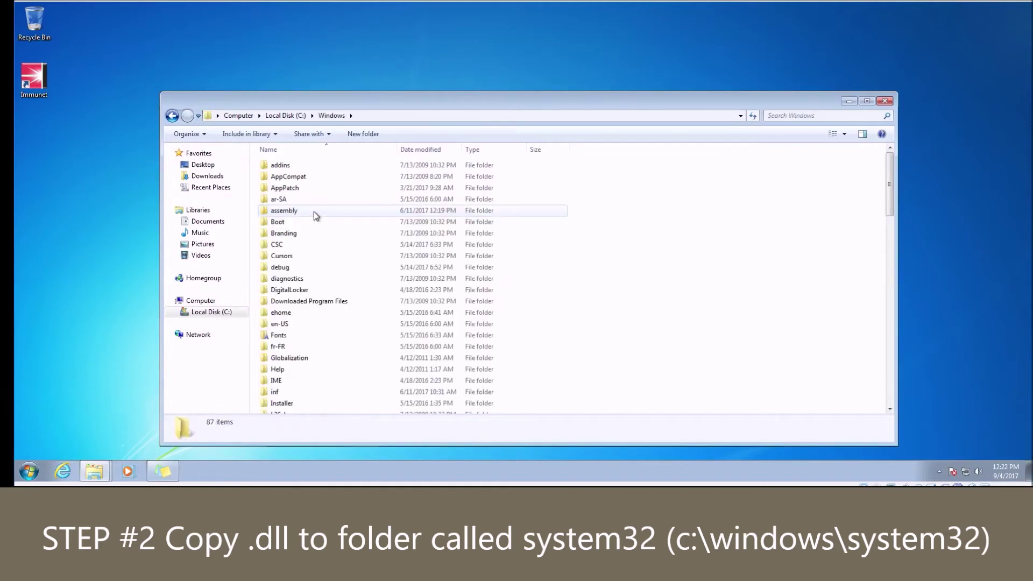
{"action": "scroll", "coordinate": [323, 215], "scroll_direction": "down", "scroll_amount": 5}
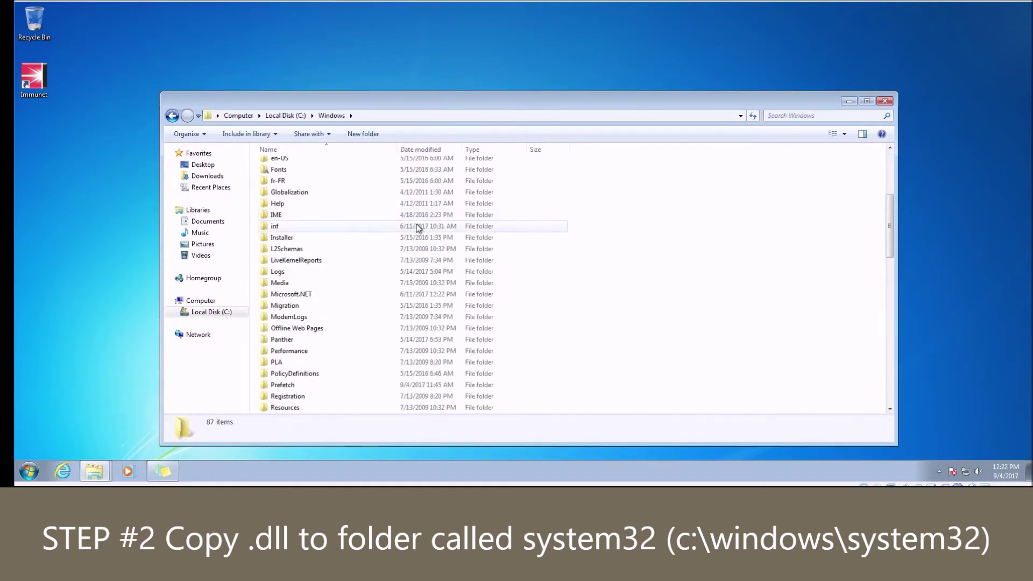
{"action": "scroll", "coordinate": [381, 260], "scroll_direction": "down", "scroll_amount": 3}
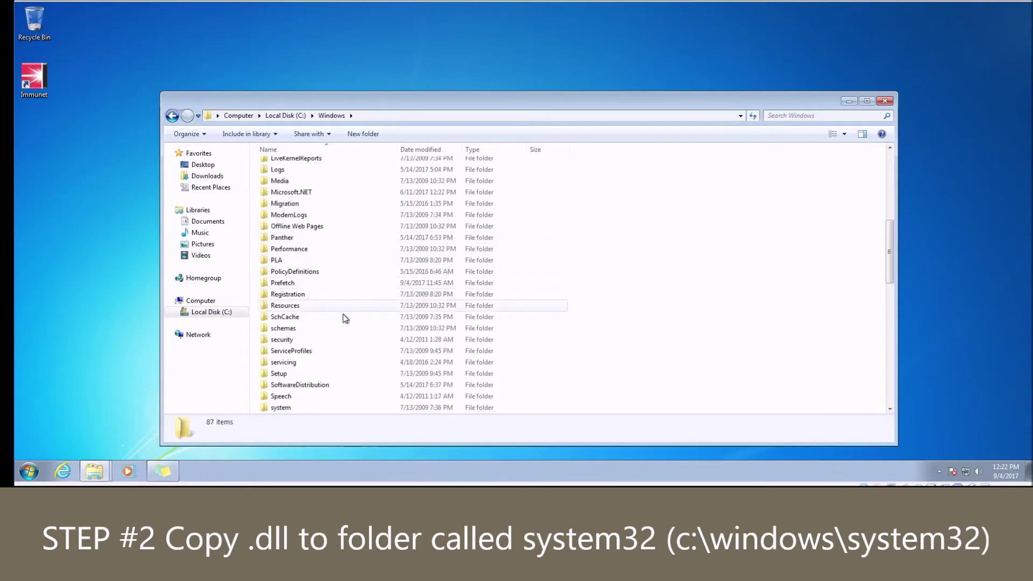
{"action": "scroll", "coordinate": [337, 325], "scroll_direction": "down", "scroll_amount": 2}
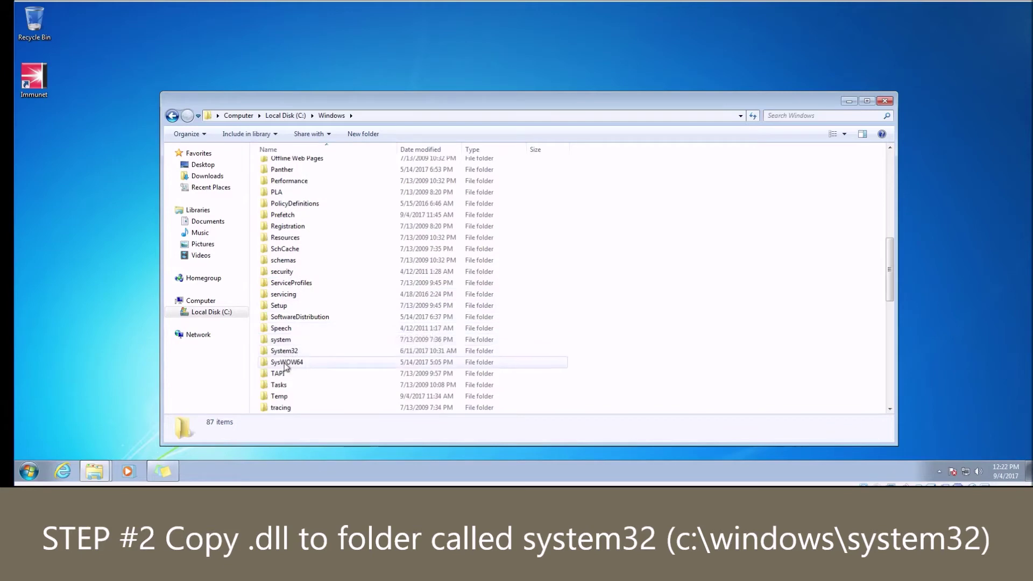
{"action": "left_click", "coordinate": [308, 363]}
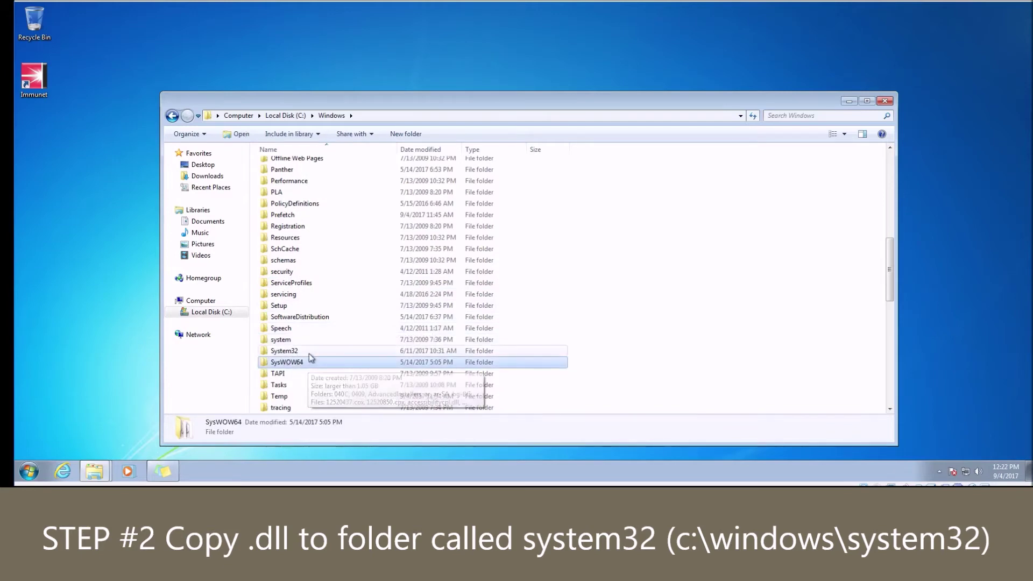
{"action": "left_click", "coordinate": [303, 353]}
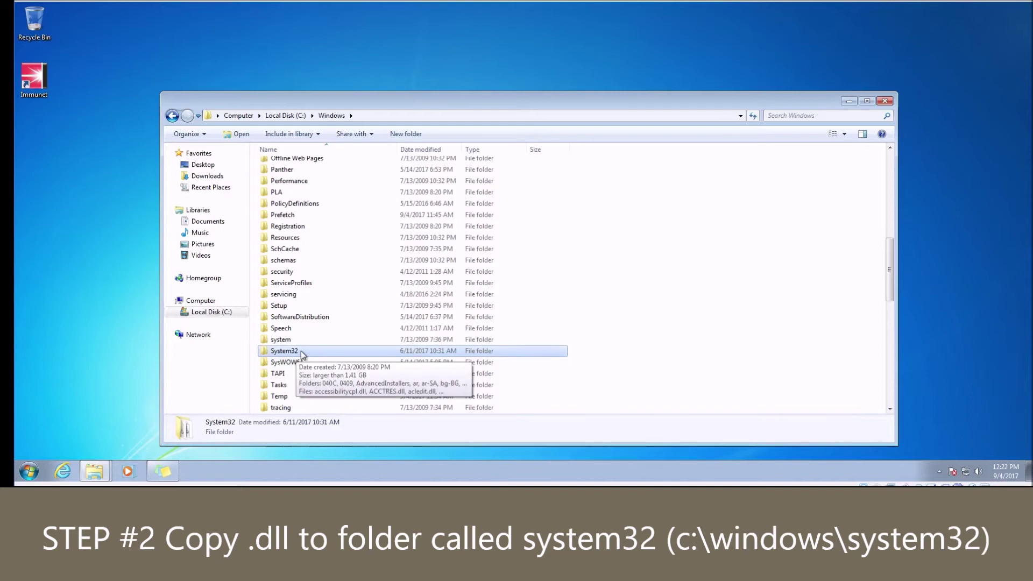
{"action": "double_click", "coordinate": [301, 350]}
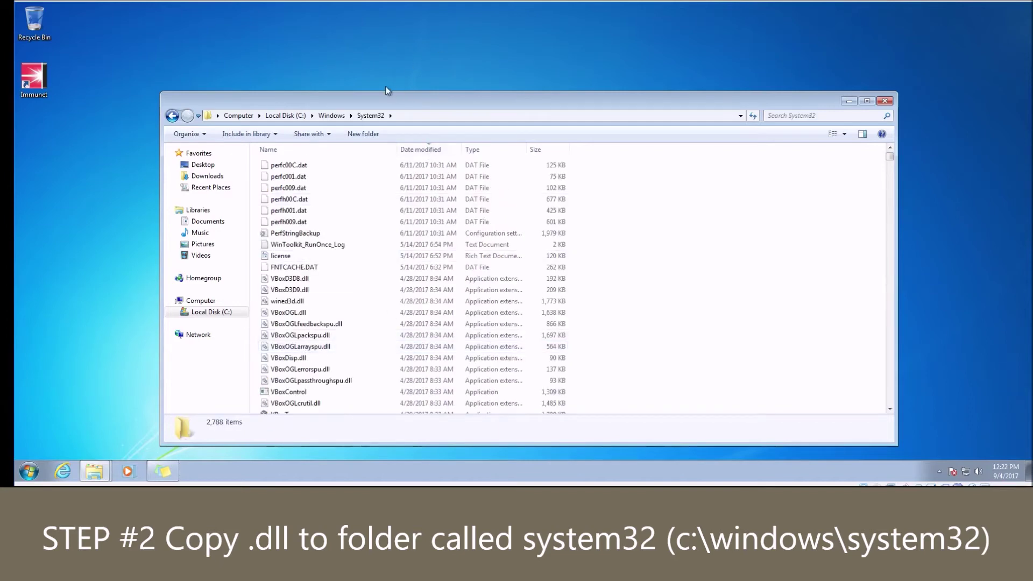
{"action": "left_click", "coordinate": [448, 33]}
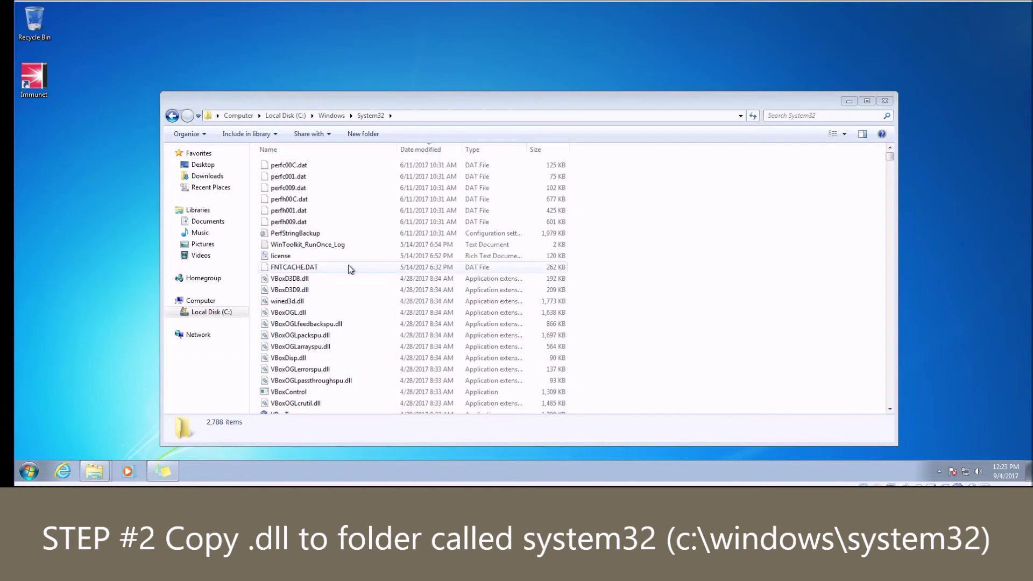
Select a couple of System32 files, close Explorer, and move the sticky note up-left.
{"action": "left_click", "coordinate": [307, 245]}
{"action": "left_click", "coordinate": [334, 223]}
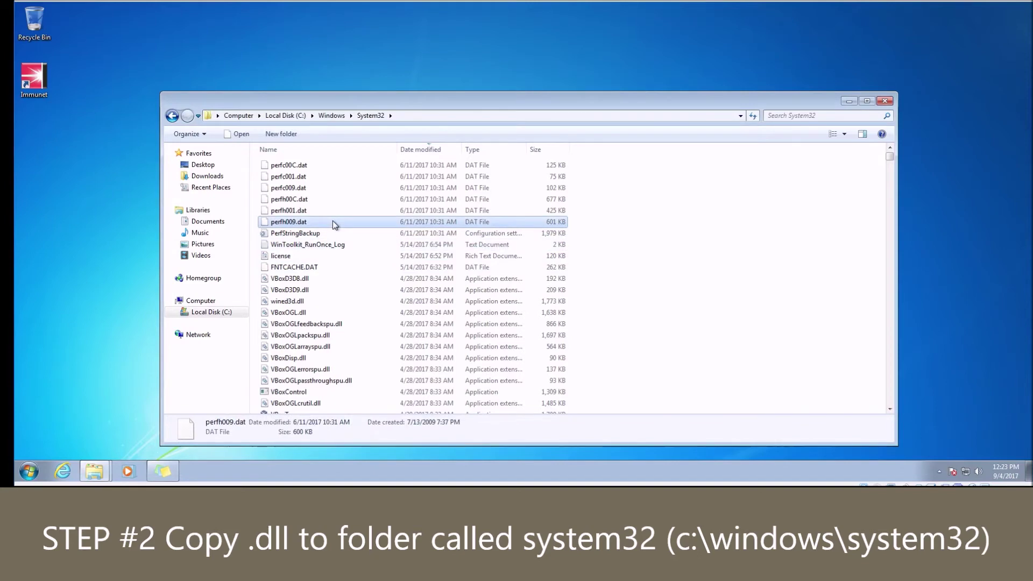
{"action": "left_click", "coordinate": [884, 101]}
{"action": "left_click_drag", "start_coordinate": [497, 169], "coordinate": [488, 122]}
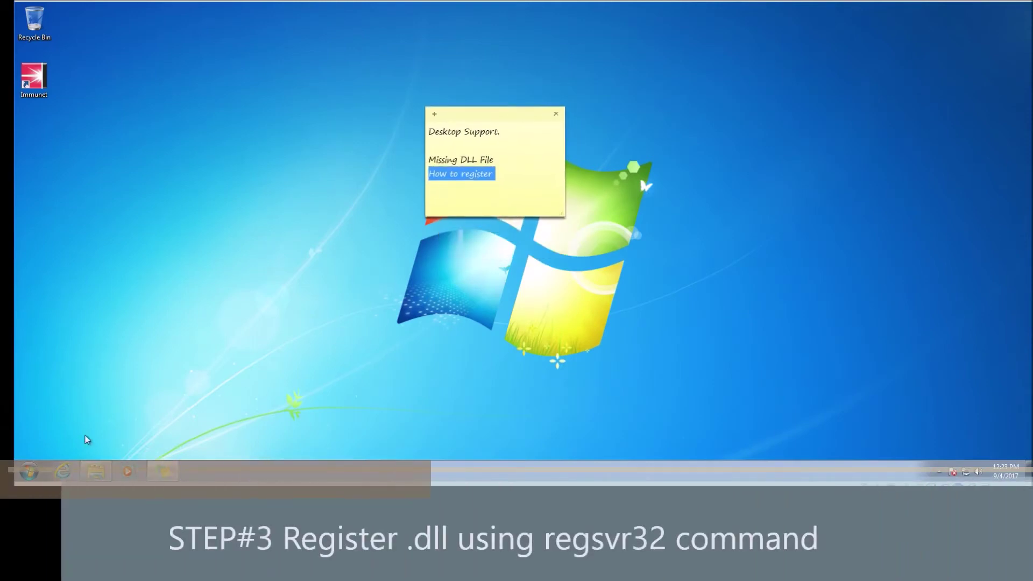
Search the Start menu for cmd and run it as administrator.
{"action": "left_click", "coordinate": [27, 472]}
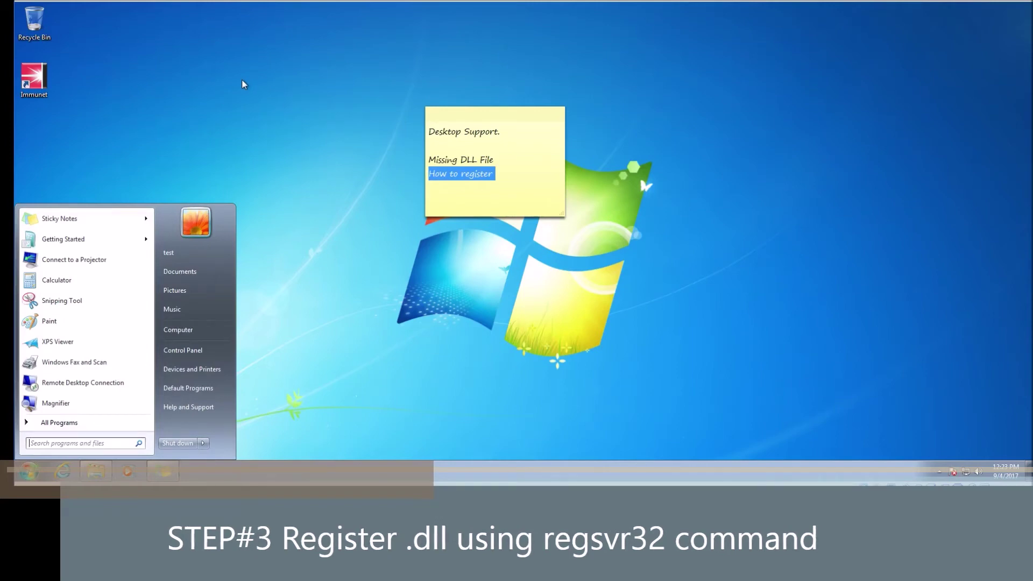
{"action": "type", "text": "cmd"}
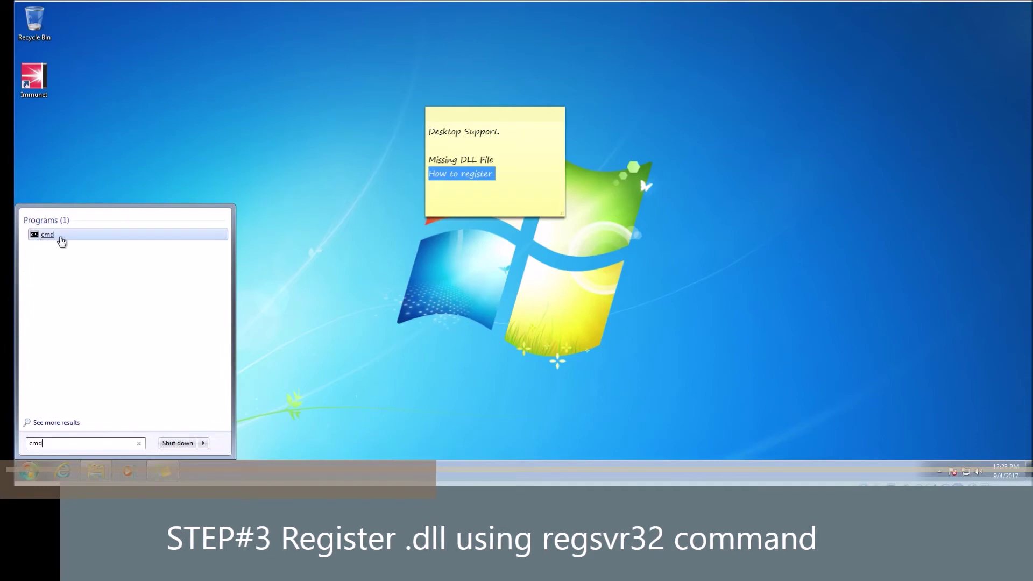
{"action": "right_click", "coordinate": [67, 237]}
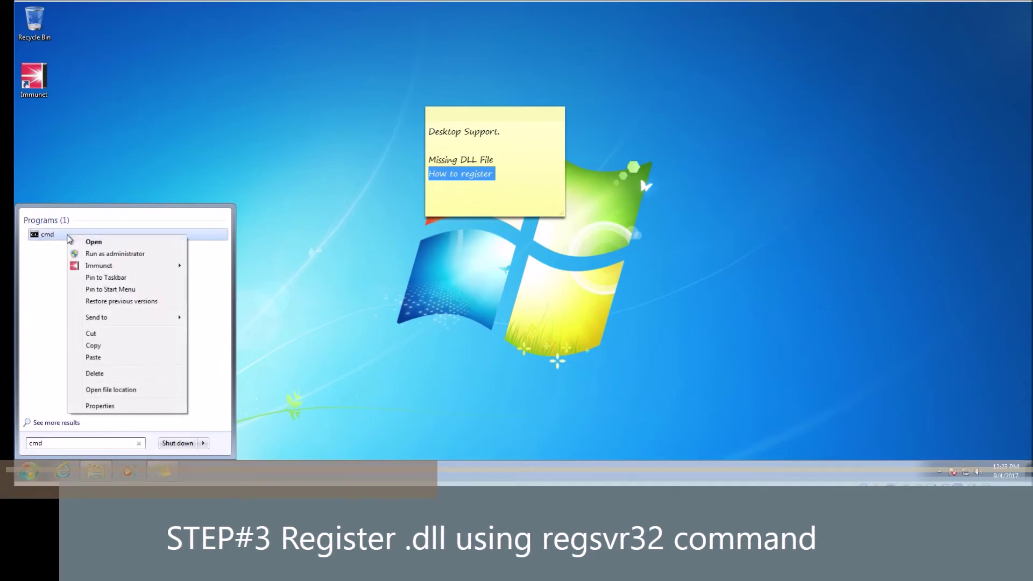
{"action": "left_click", "coordinate": [108, 254]}
Approve the administrator prompt, then launch a second, regular cmd from Start search.
{"action": "left_click", "coordinate": [192, 321]}
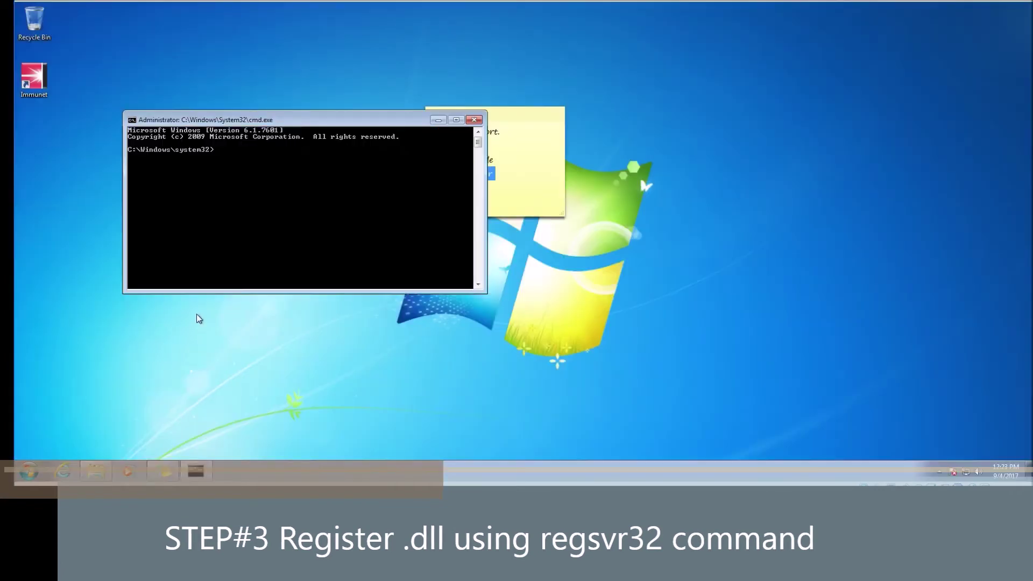
{"action": "left_click_drag", "start_coordinate": [345, 120], "coordinate": [291, 119]}
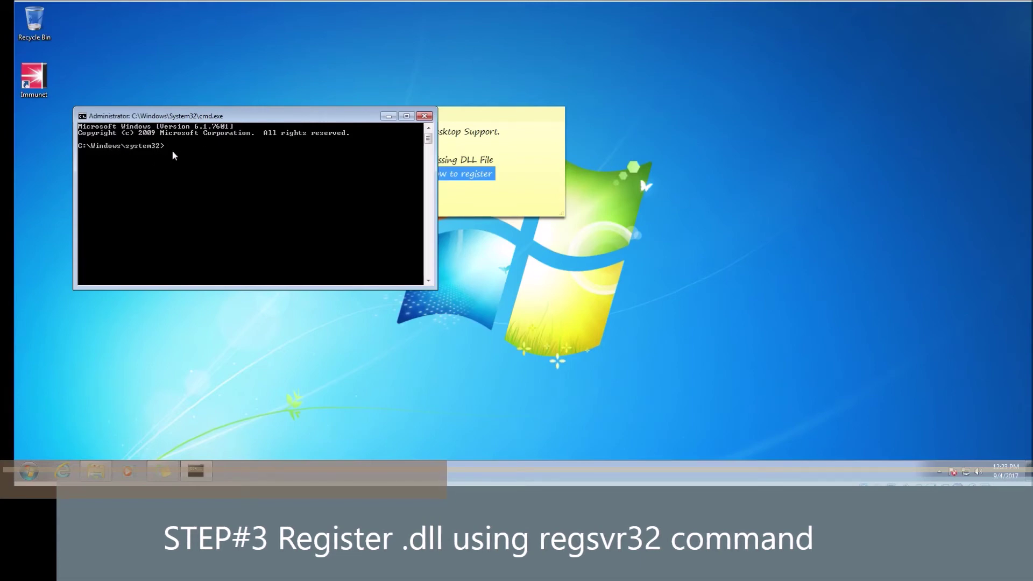
{"action": "left_click", "coordinate": [29, 471]}
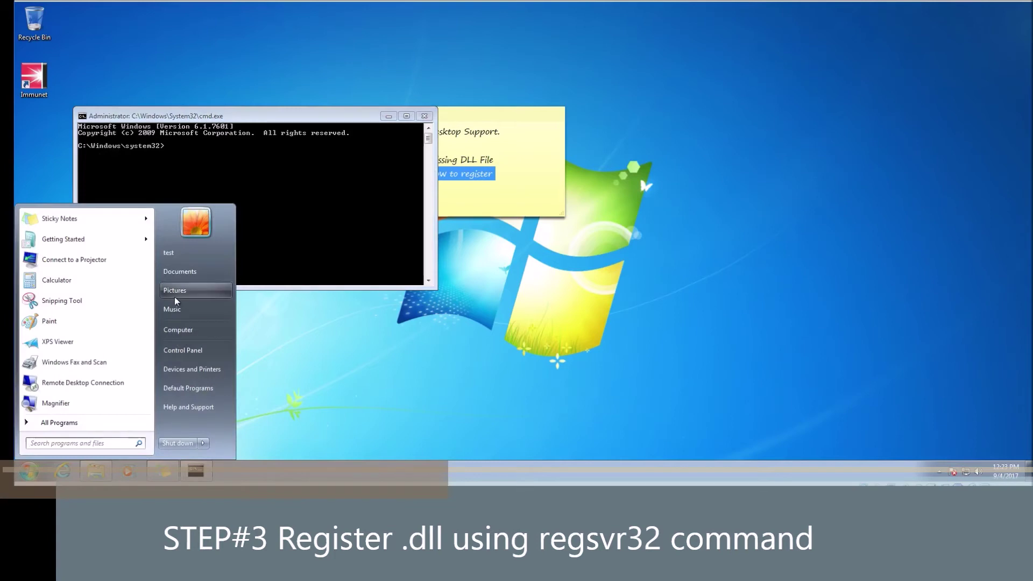
{"action": "type", "text": "cmd"}
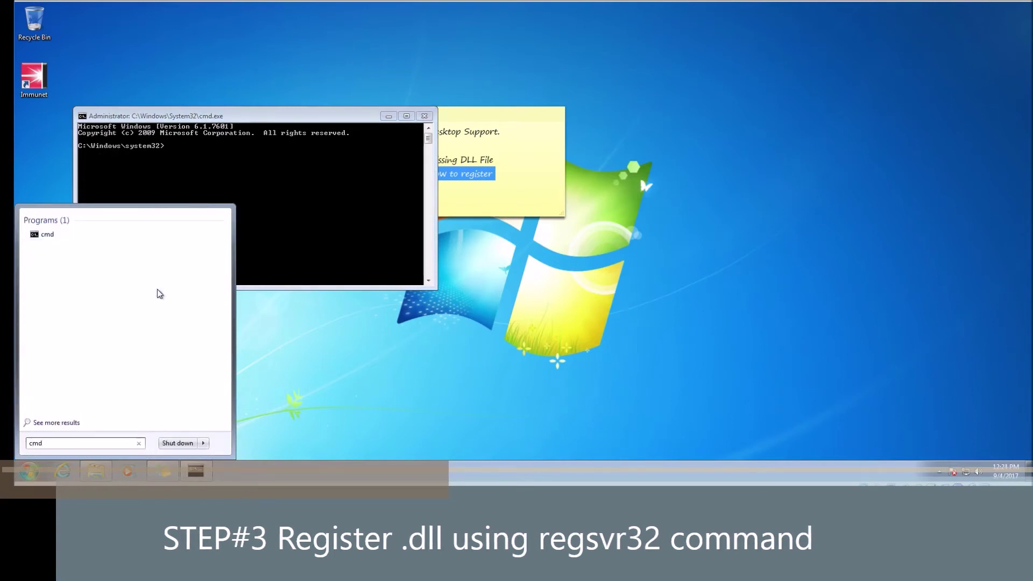
{"action": "left_click", "coordinate": [92, 235]}
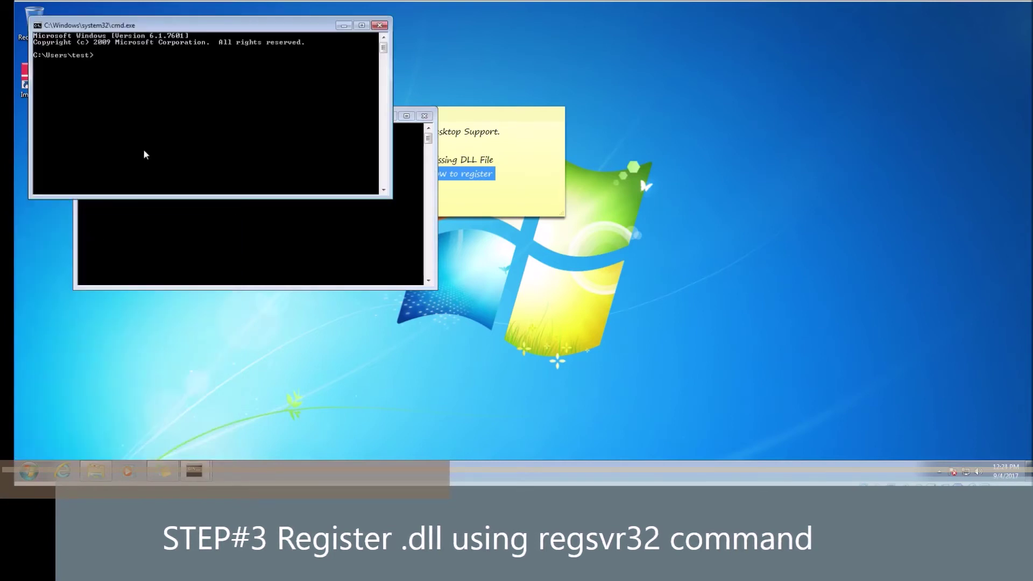
Compare the non-admin console beside the admin one, close it, and uncover the sticky note.
{"action": "left_click_drag", "start_coordinate": [161, 30], "coordinate": [394, 180]}
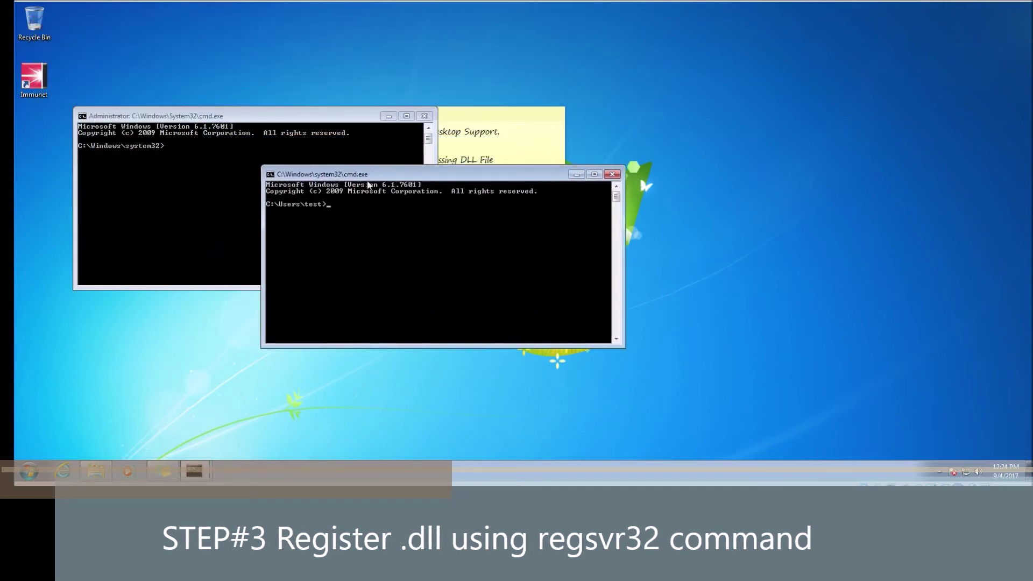
{"action": "left_click_drag", "start_coordinate": [387, 181], "coordinate": [161, 224]}
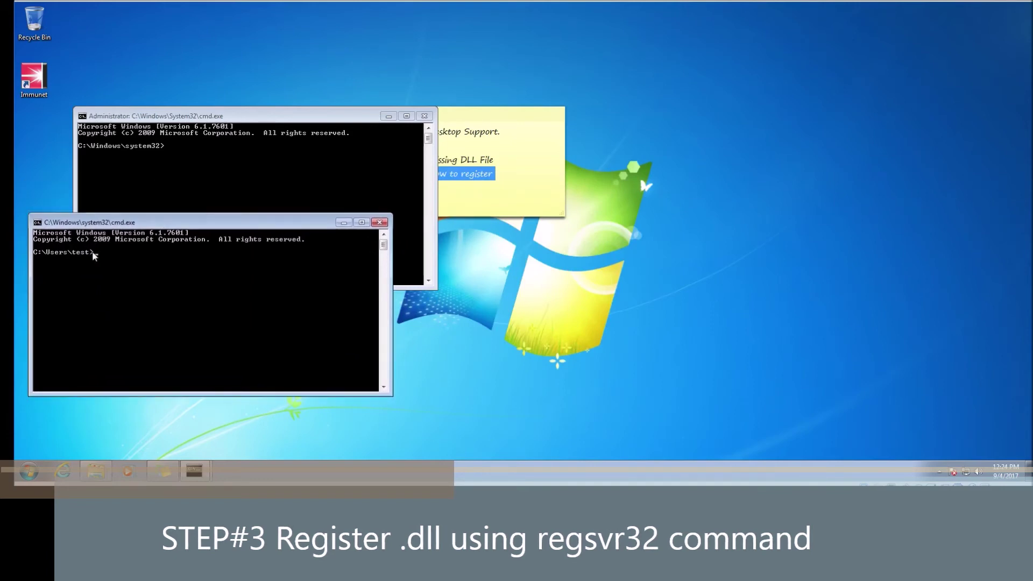
{"action": "left_click", "coordinate": [379, 223]}
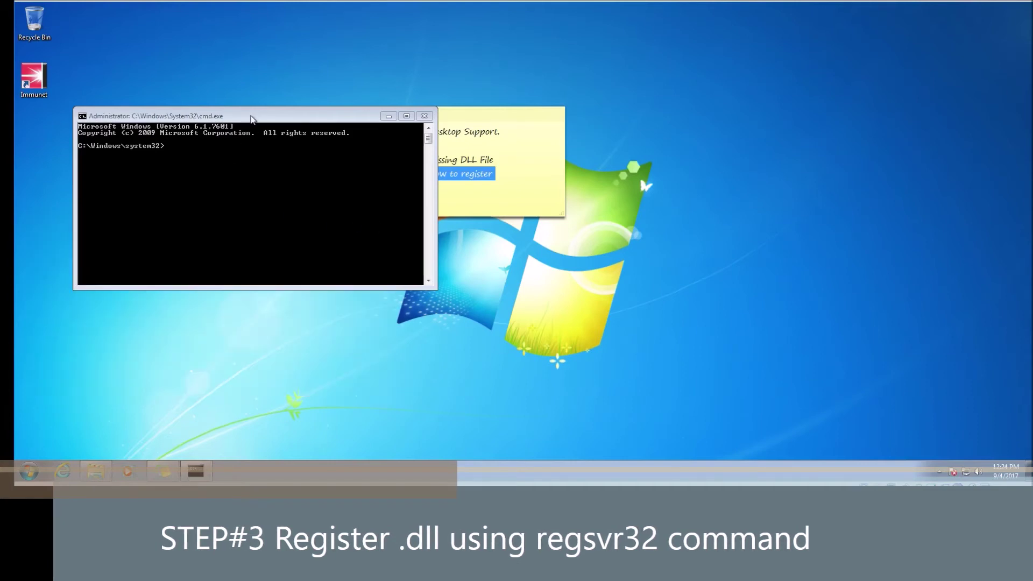
{"action": "left_click_drag", "start_coordinate": [252, 117], "coordinate": [233, 105]}
{"action": "left_click", "coordinate": [487, 114]}
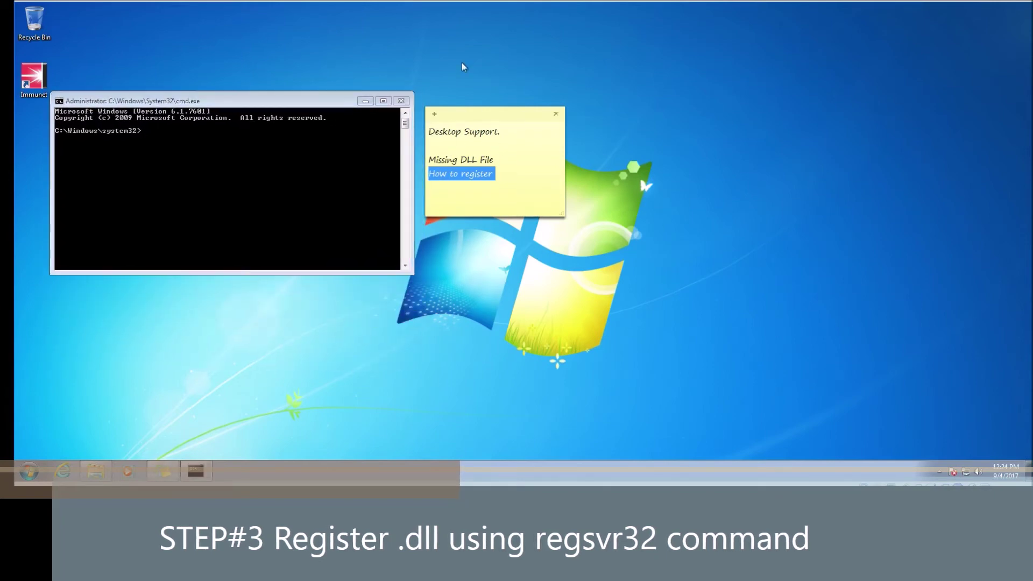
Restore the System32 Explorer window showing msxml3.dll beside the Administrator Command Prompt.
{"action": "left_click", "coordinate": [95, 471]}
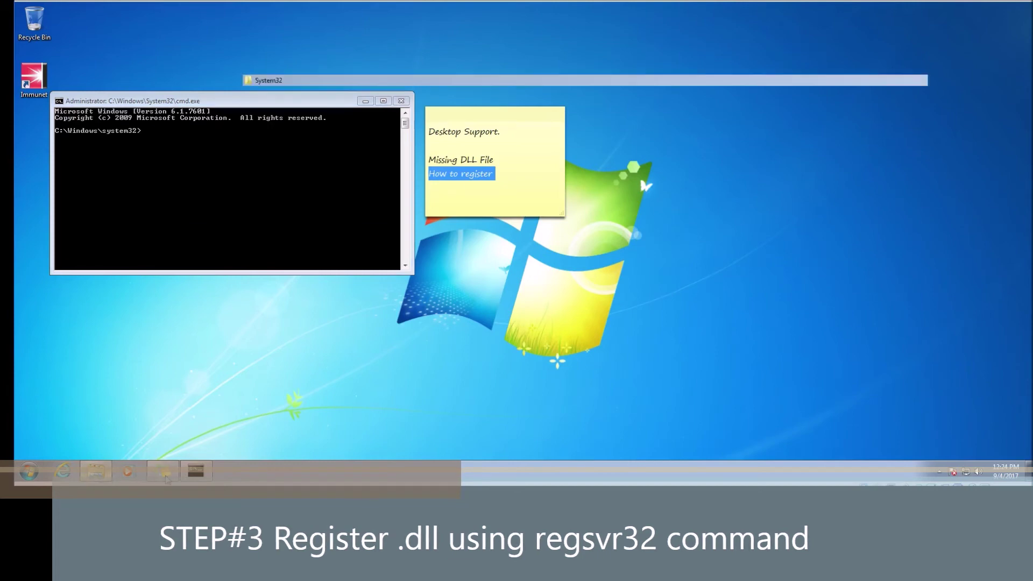
{"action": "left_click_drag", "start_coordinate": [533, 48], "coordinate": [545, 61]}
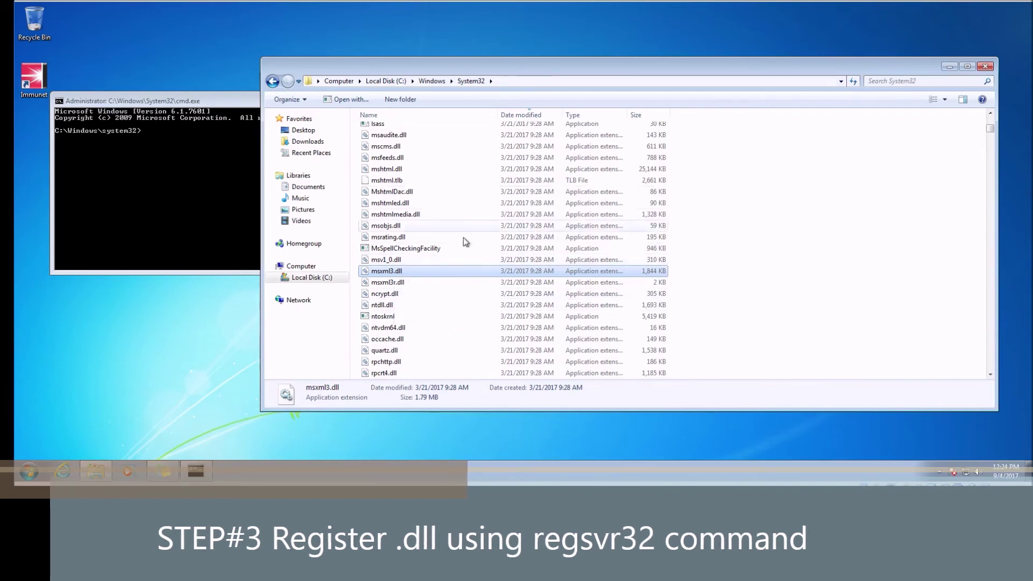
{"action": "mouse_move", "coordinate": [437, 274]}
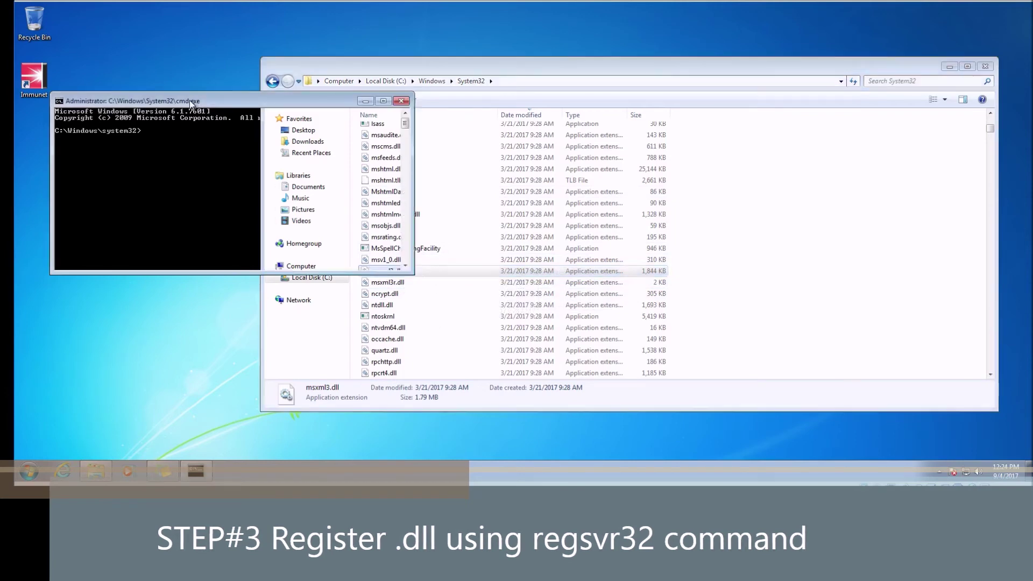
{"action": "left_click_drag", "start_coordinate": [193, 103], "coordinate": [174, 115]}
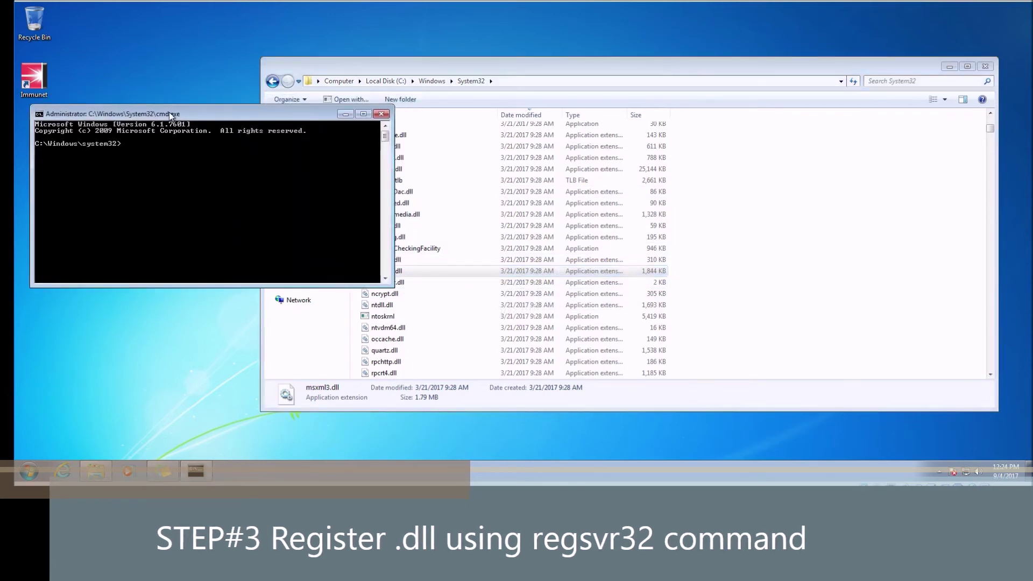
Run regsvr32 msxml3.dll in the admin Command Prompt to register the DLL.
{"action": "type", "text": "regsvr32"}
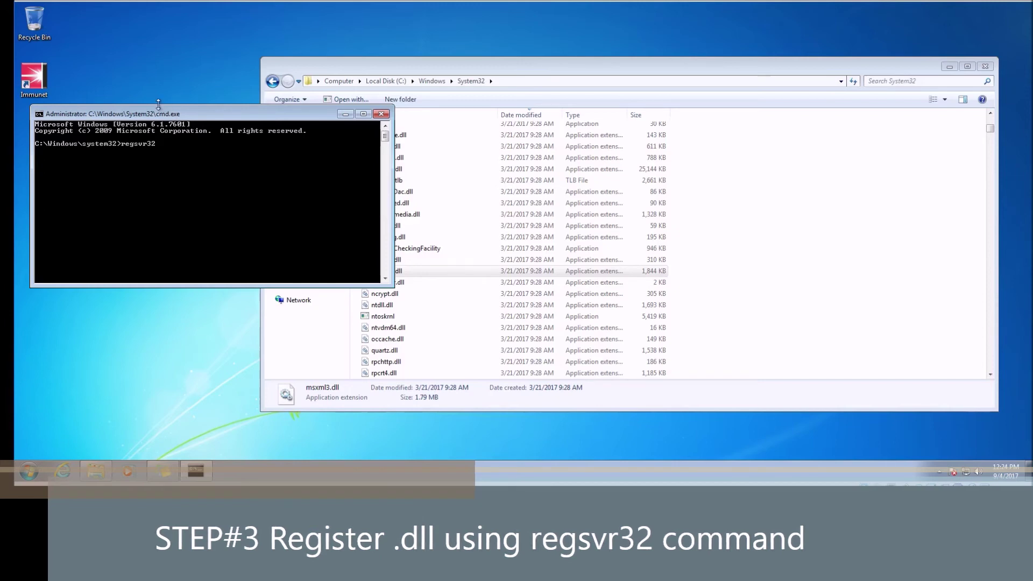
{"action": "left_click_drag", "start_coordinate": [158, 110], "coordinate": [276, 79]}
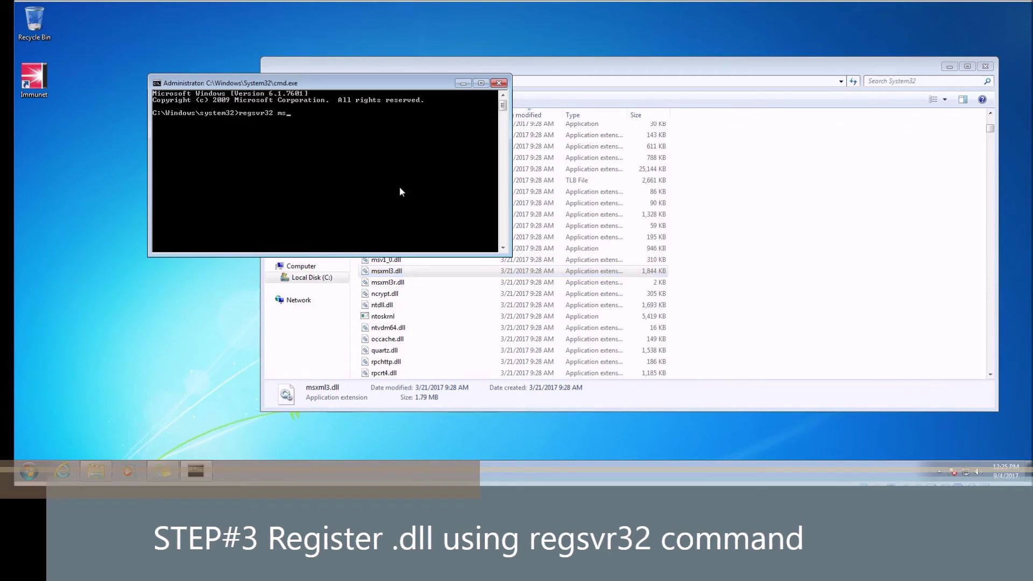
{"action": "type", "text": "xml"}
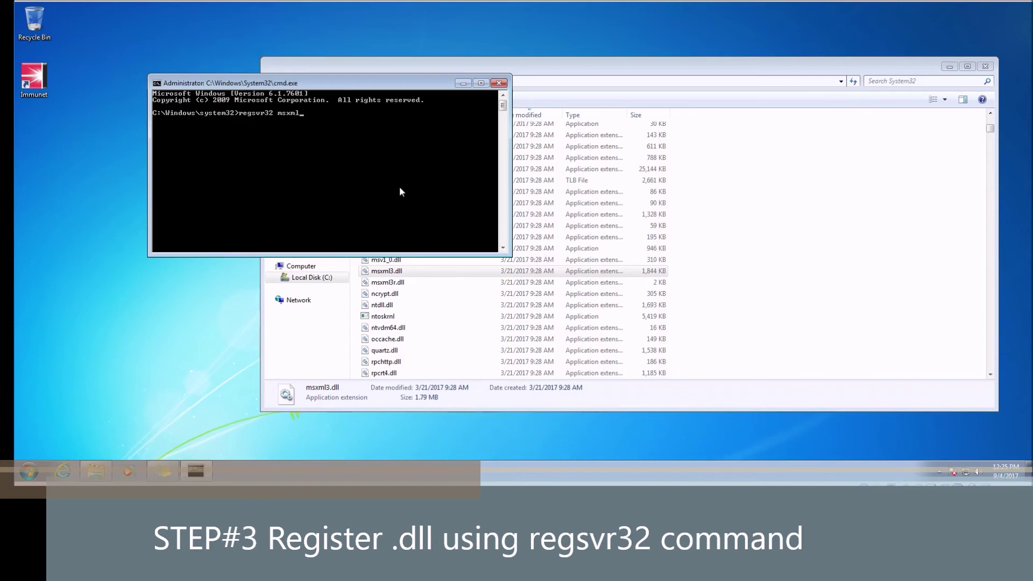
{"action": "type", "text": "3"}
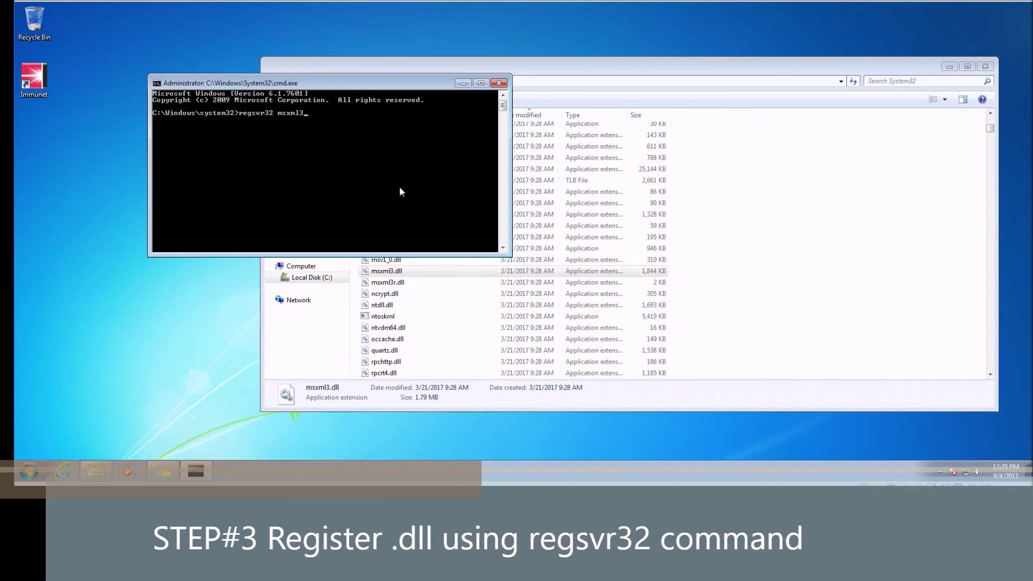
{"action": "type", "text": ".dll"}
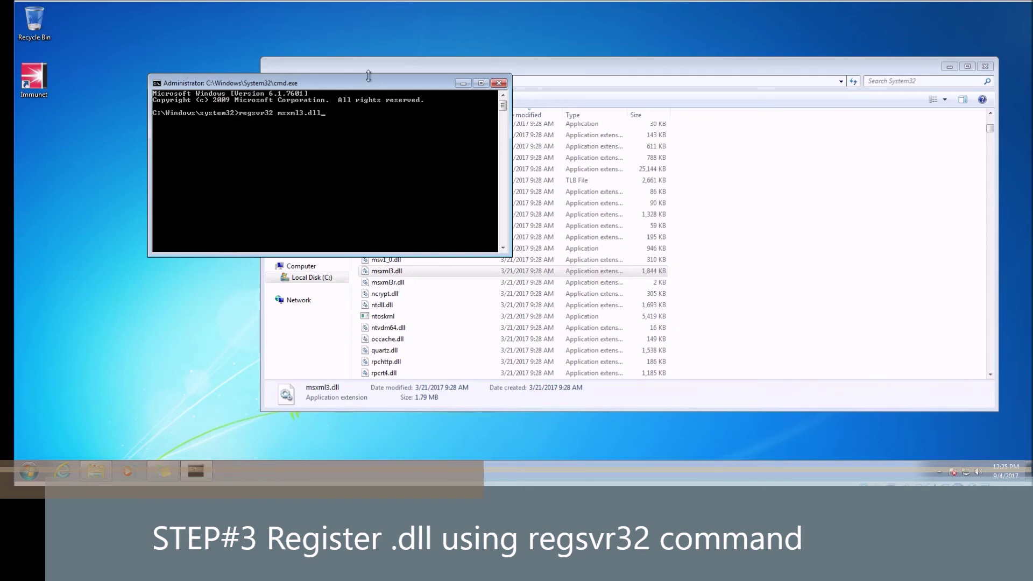
{"action": "left_click_drag", "start_coordinate": [367, 89], "coordinate": [355, 92]}
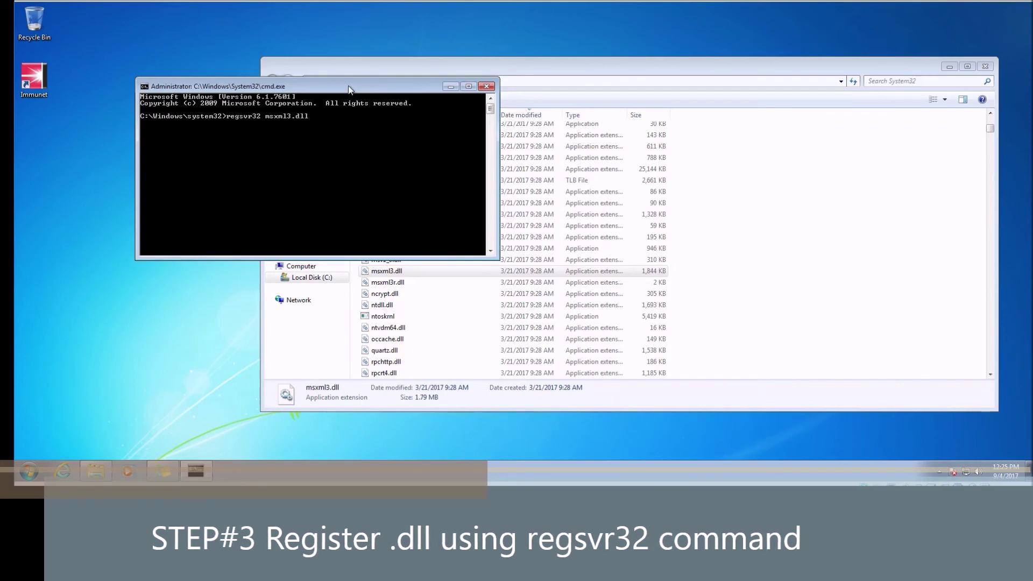
{"action": "key", "text": "Return"}
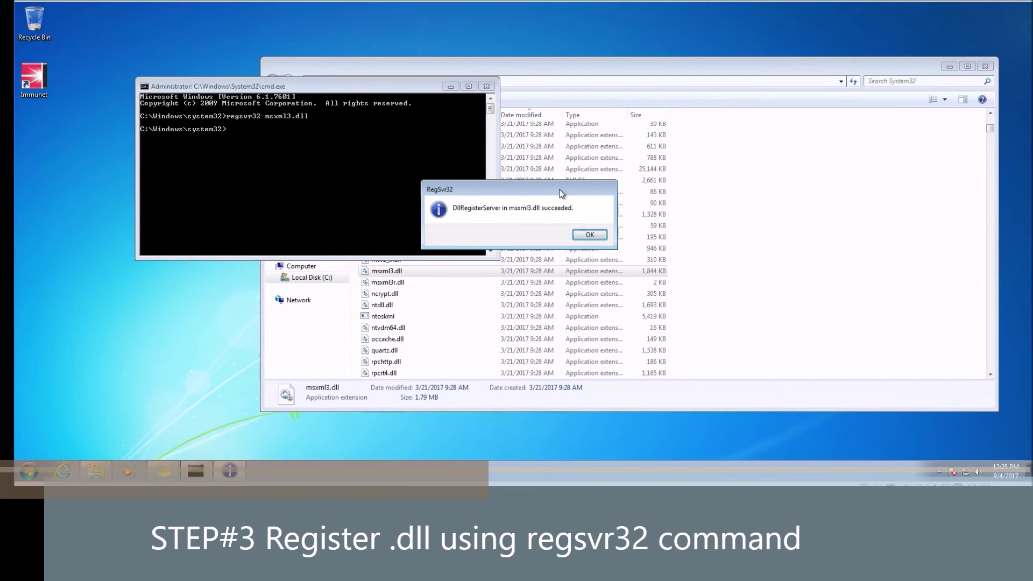
Dismiss the DllRegisterServer succeeded message and recall the regsvr32 command at the prompt.
{"action": "left_click_drag", "start_coordinate": [562, 194], "coordinate": [322, 172]}
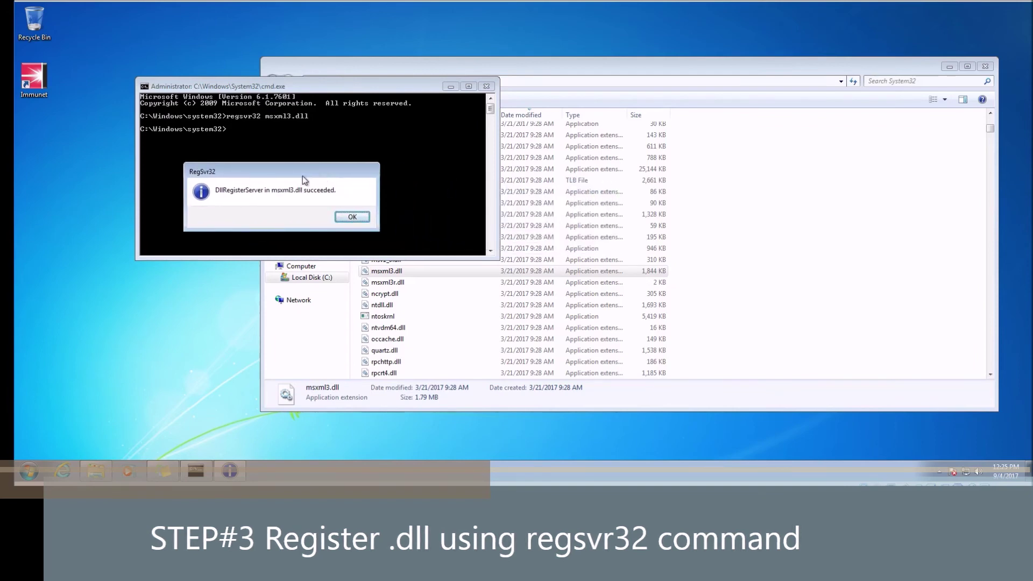
{"action": "left_click", "coordinate": [353, 217]}
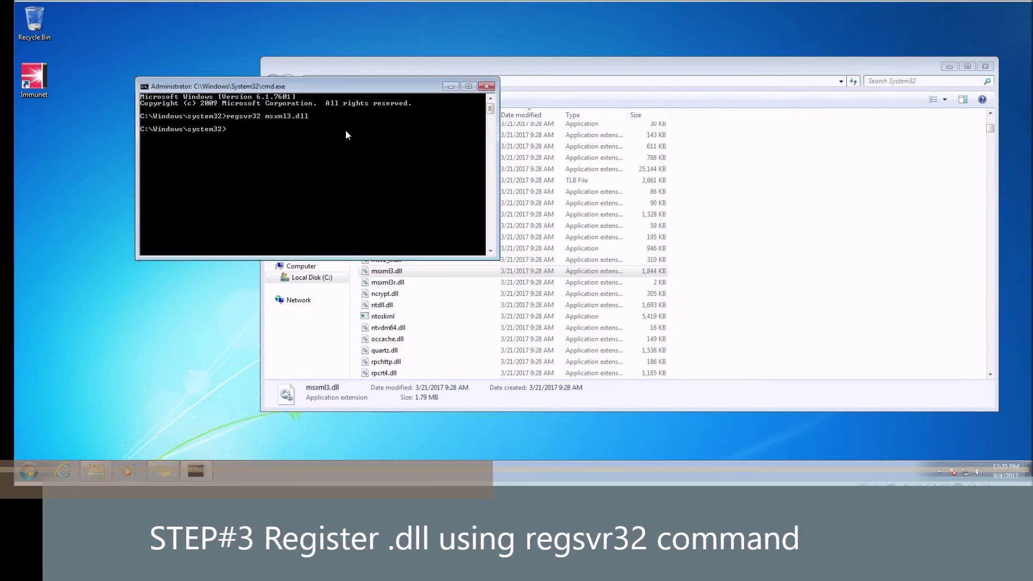
{"action": "key", "text": "Up"}
{"action": "key", "text": "Left"}
{"action": "key", "text": "Left"}
{"action": "key", "text": "Left"}
{"action": "key", "text": "Left"}
{"action": "key", "text": "Left"}
{"action": "key", "text": "Left"}
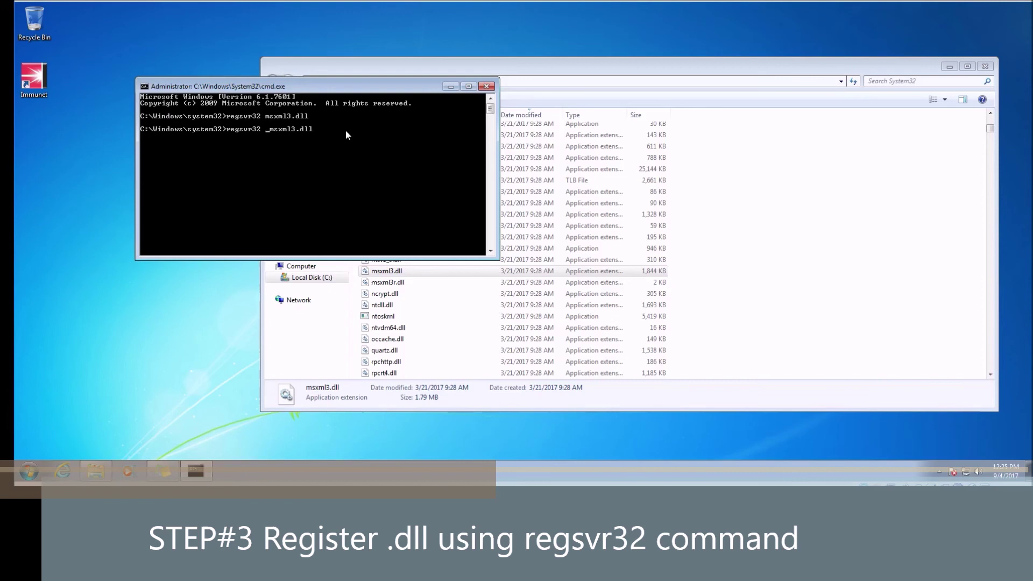
{"action": "key", "text": "Left"}
{"action": "key", "text": "Left"}
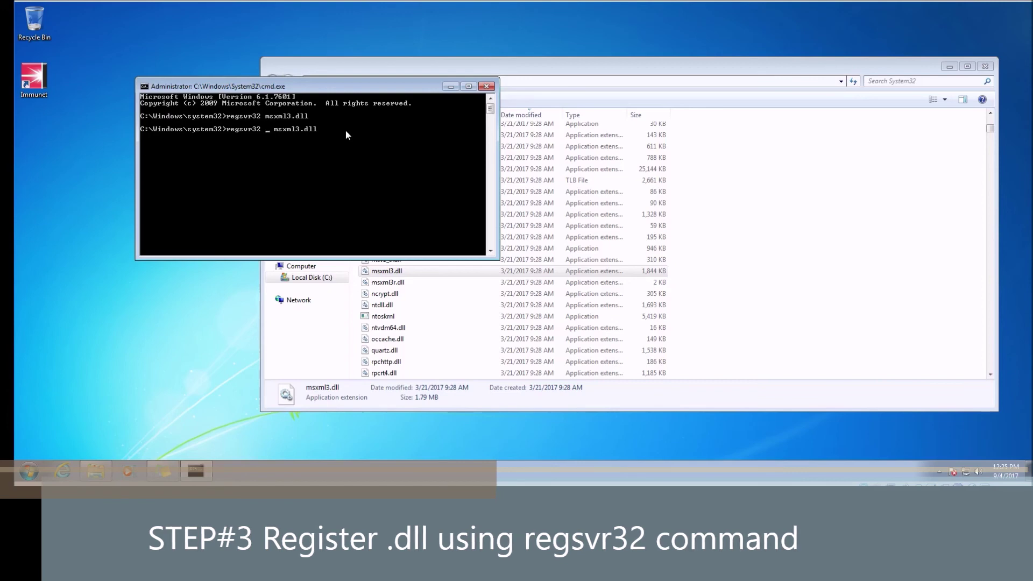
{"action": "type", "text": "/u"}
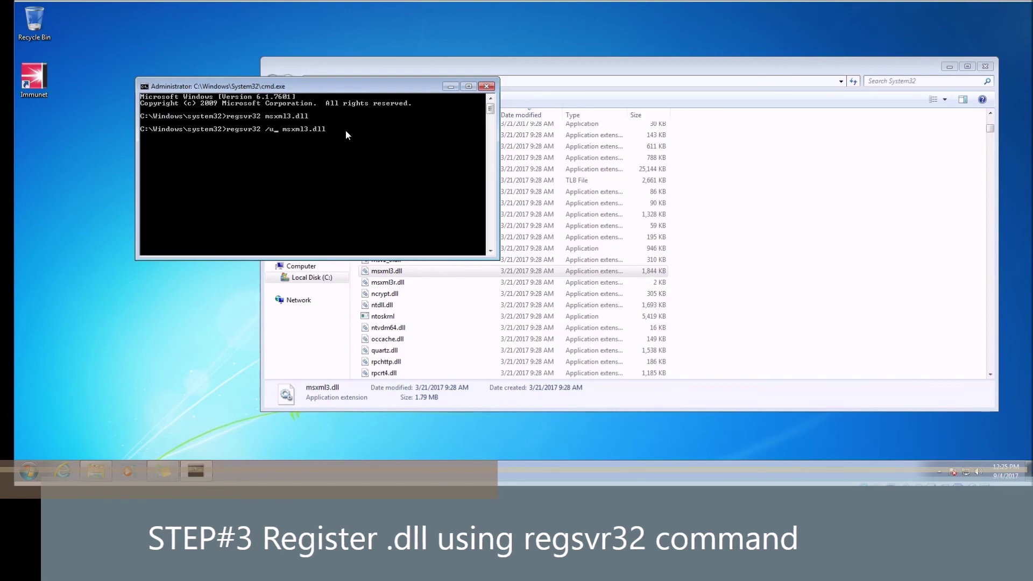
{"action": "key", "text": "Delete"}
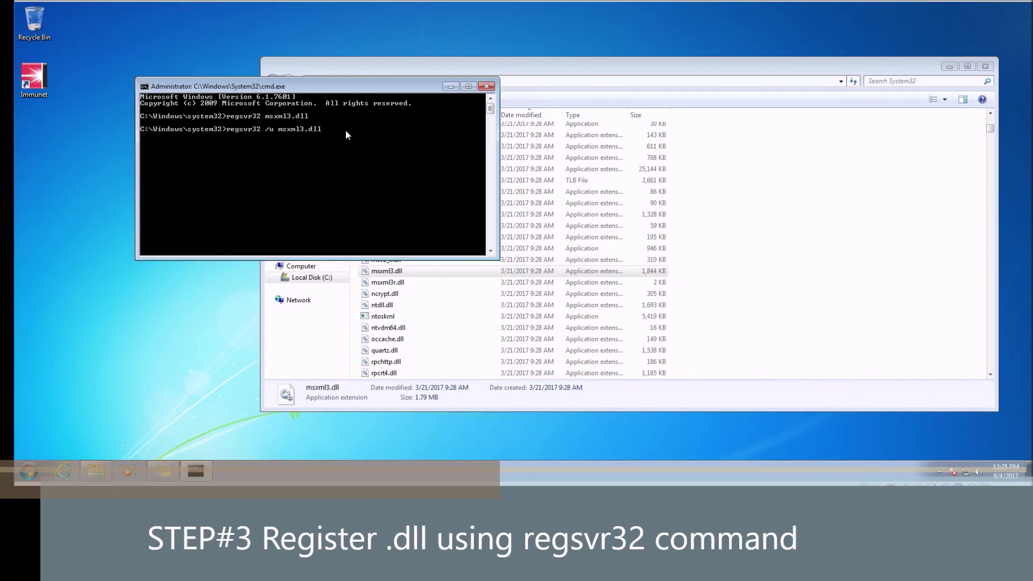
{"action": "key", "text": "Right"}
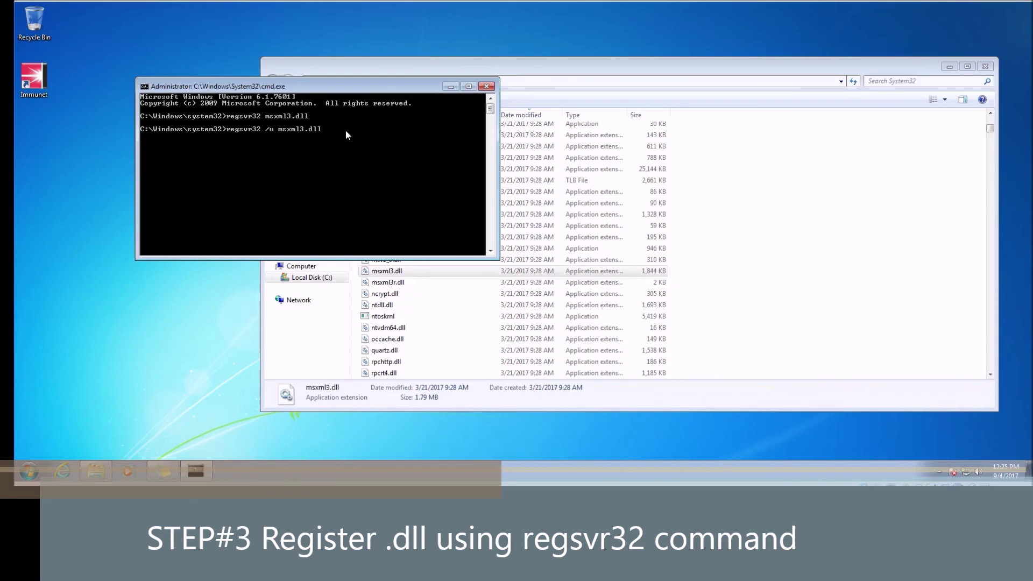
{"action": "key", "text": "BackSpace"}
{"action": "key", "text": "BackSpace"}
{"action": "key", "text": "BackSpace"}
{"action": "key", "text": "BackSpace"}
{"action": "key", "text": "BackSpace"}
{"action": "key", "text": "BackSpace"}
{"action": "key", "text": "BackSpace"}
{"action": "key", "text": "BackSpace"}
{"action": "key", "text": "BackSpace"}
{"action": "key", "text": "BackSpace"}
{"action": "key", "text": "BackSpace"}
{"action": "key", "text": "BackSpace"}
{"action": "key", "text": "BackSpace"}
{"action": "key", "text": "BackSpace"}
{"action": "key", "text": "BackSpace"}
{"action": "key", "text": "BackSpace"}
{"action": "key", "text": "BackSpace"}
{"action": "key", "text": "BackSpace"}
{"action": "key", "text": "BackSpace"}
{"action": "key", "text": "BackSpace"}
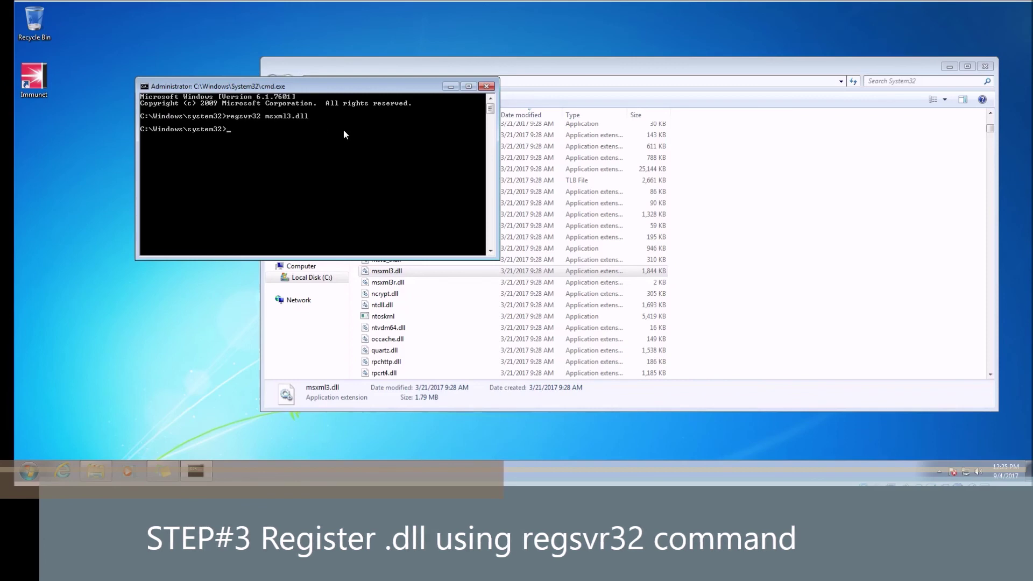
{"action": "left_click_drag", "start_coordinate": [362, 82], "coordinate": [279, 40]}
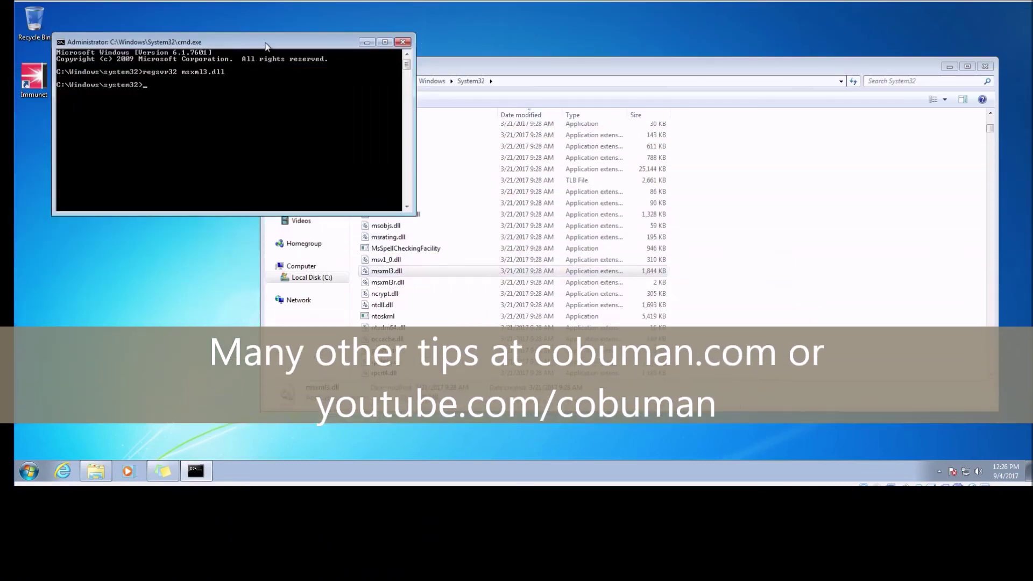
{"action": "left_click_drag", "start_coordinate": [232, 42], "coordinate": [191, 47]}
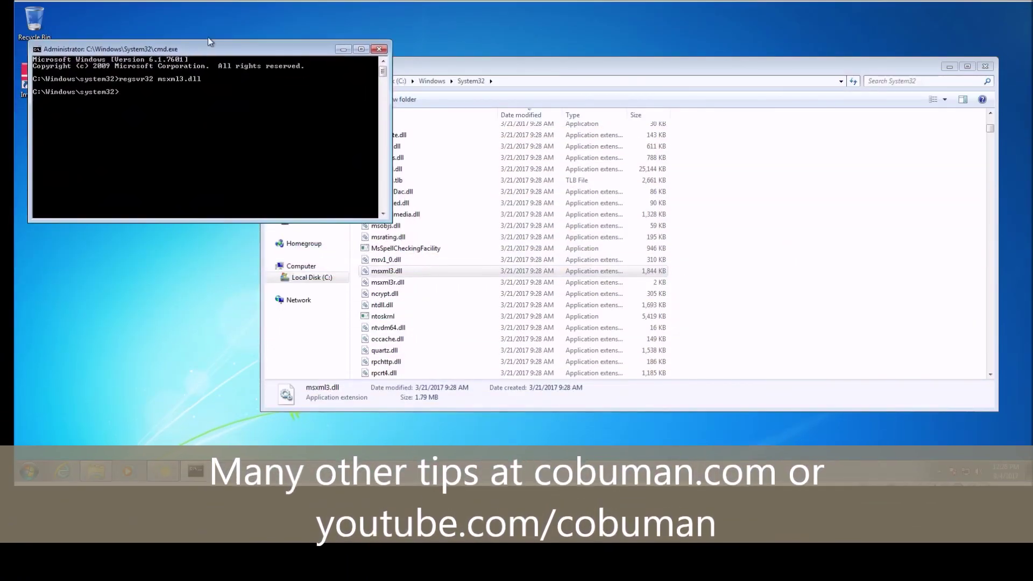